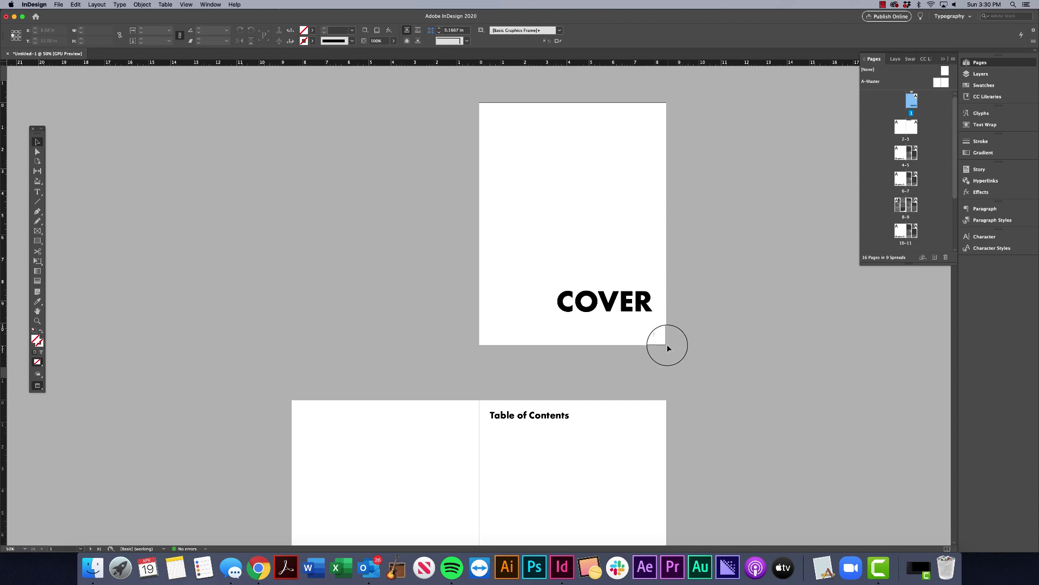
# Review the 16-page document and apply the A-Master layout to the page 1 cover
pyautogui.scroll(-2, 662, 354)
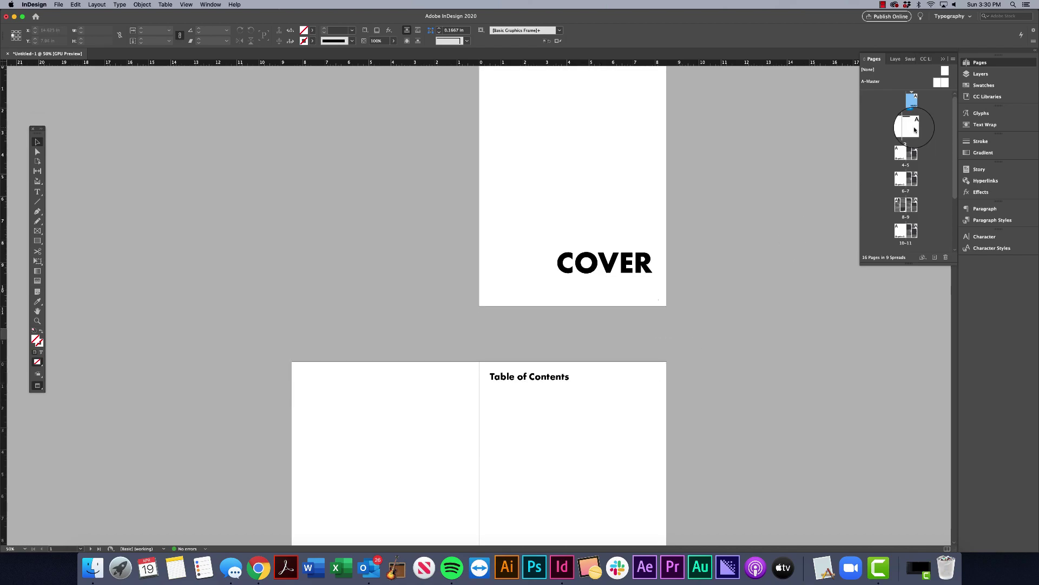
pyautogui.scroll(-15, 624, 280)
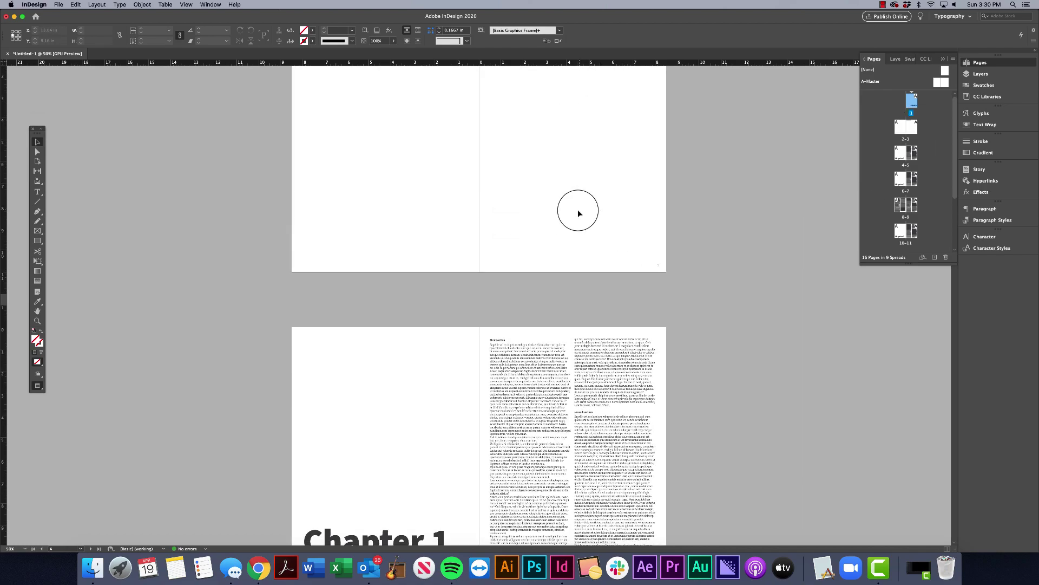
pyautogui.scroll(-15, 574, 214)
pyautogui.scroll(20, 577, 218)
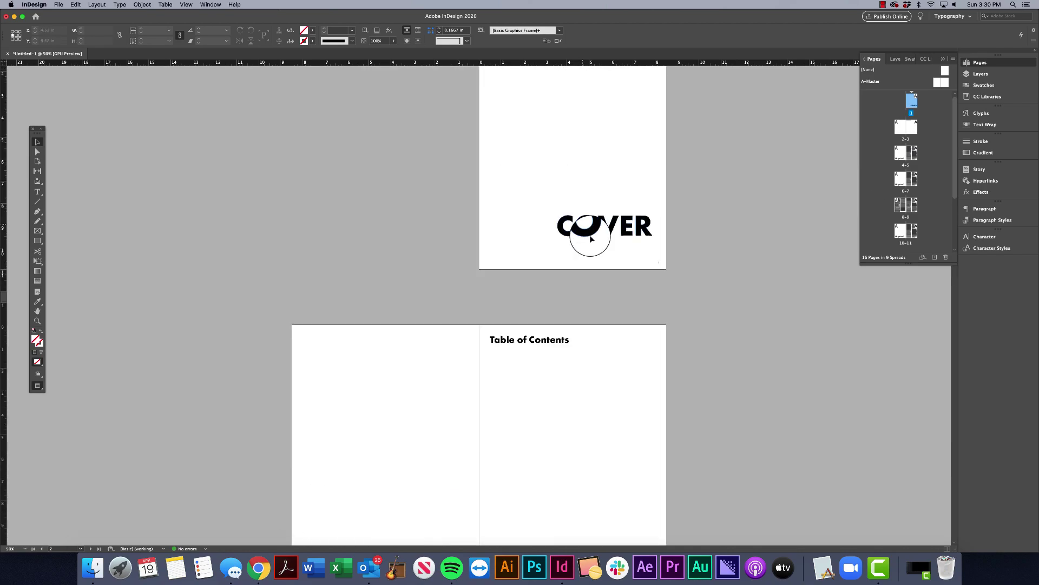
pyautogui.scroll(-2, 593, 233)
pyautogui.scroll(-3, 587, 314)
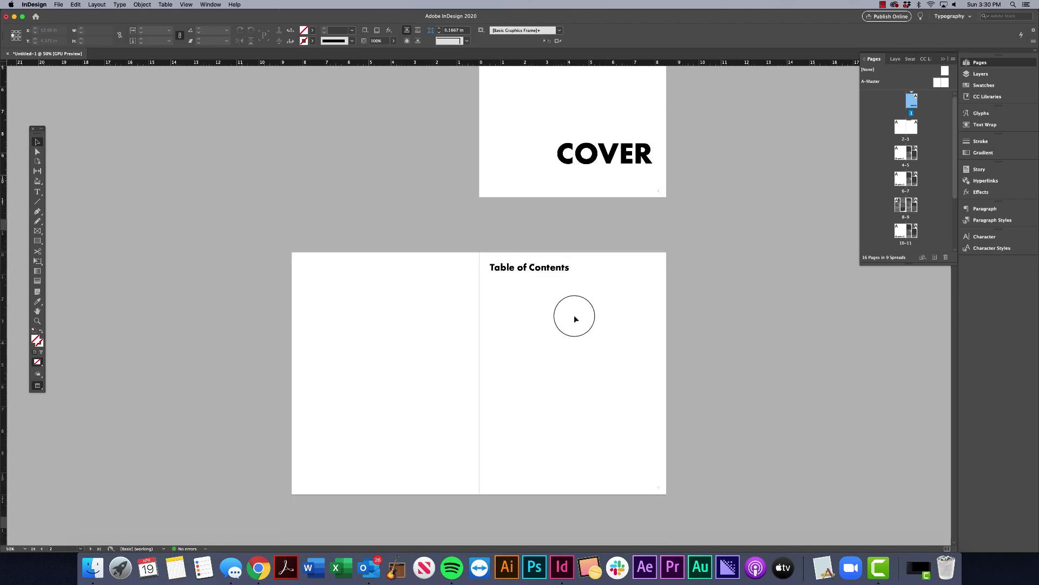
pyautogui.scroll(-20, 586, 371)
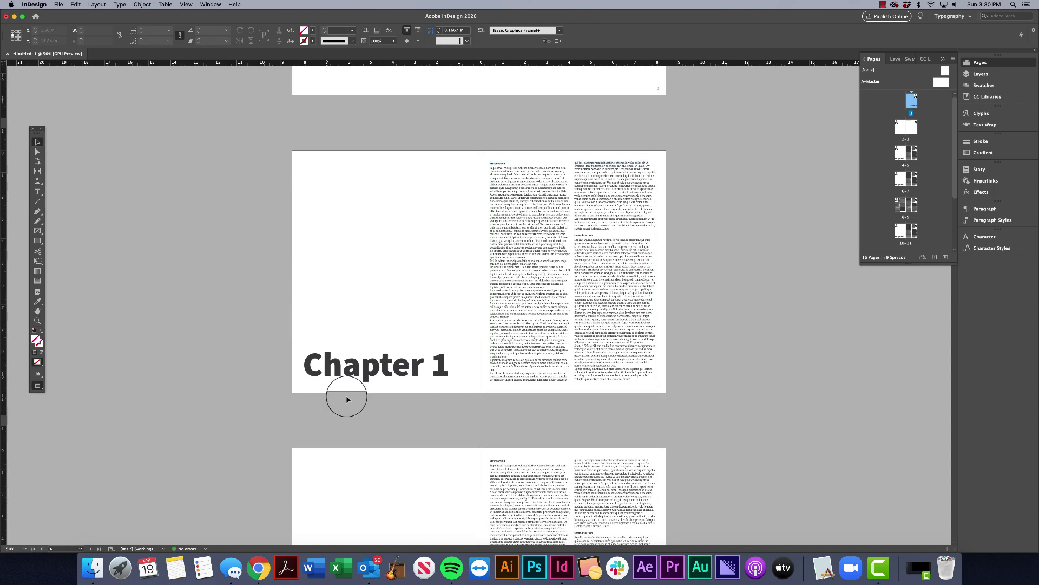
pyautogui.scroll(-20, 546, 328)
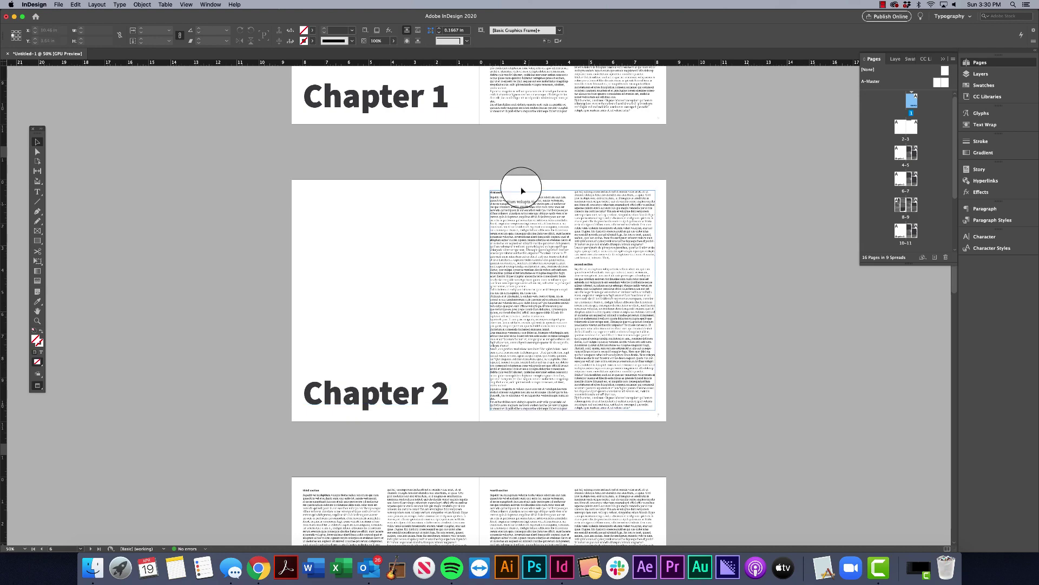
pyautogui.scroll(-20, 571, 330)
pyautogui.scroll(-20, 460, 379)
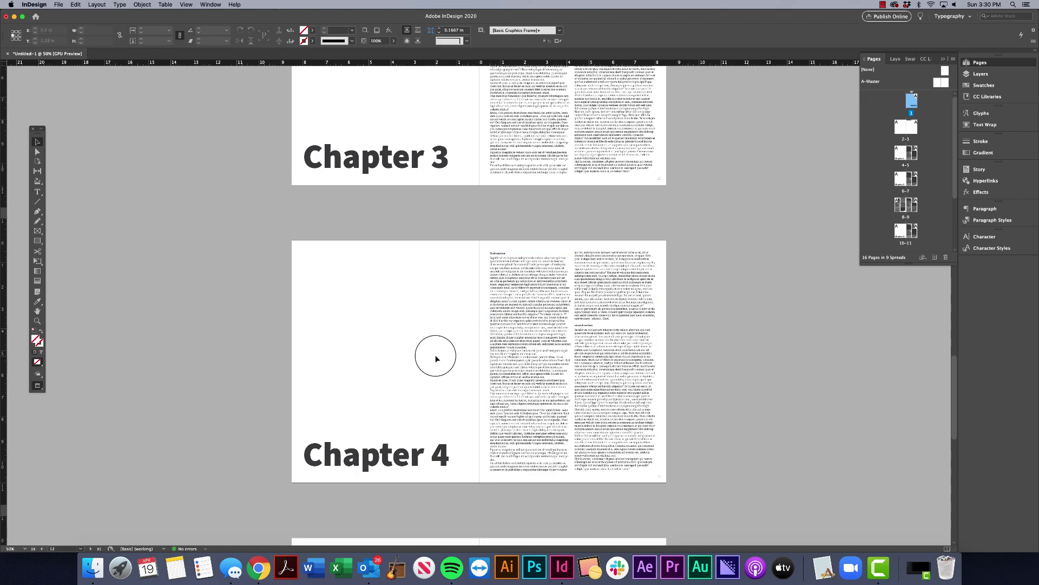
pyautogui.scroll(-20, 436, 358)
pyautogui.scroll(20, 438, 357)
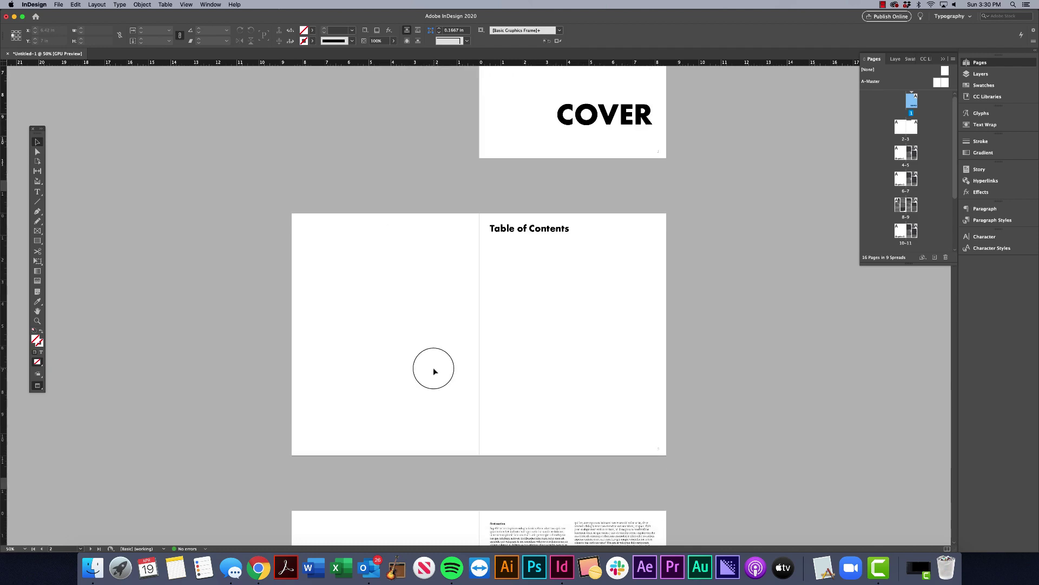
pyautogui.scroll(12, 688, 184)
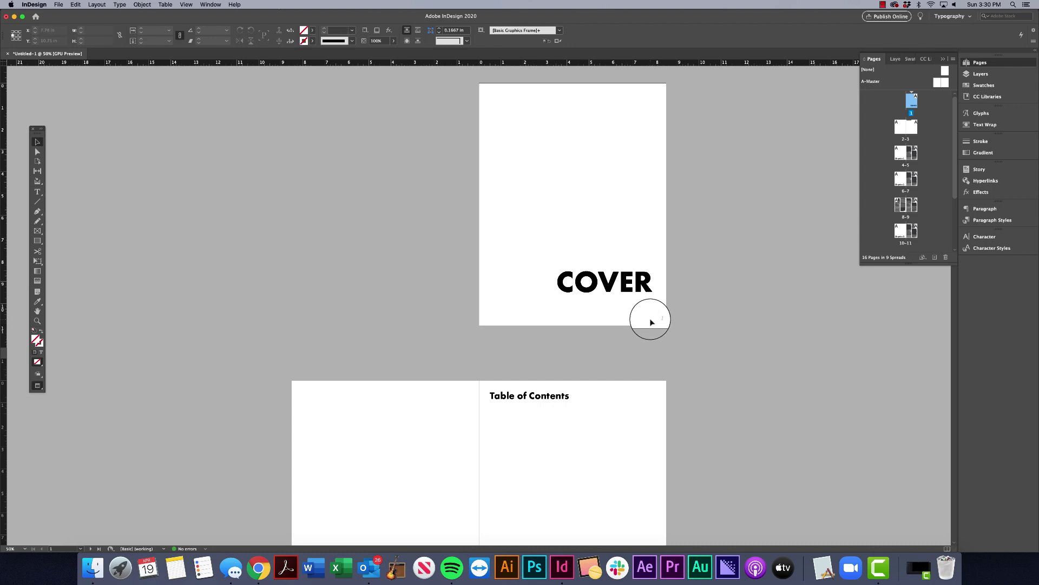
pyautogui.scroll(-4, 652, 322)
pyautogui.moveTo(914, 106); pyautogui.dragTo(915, 108)
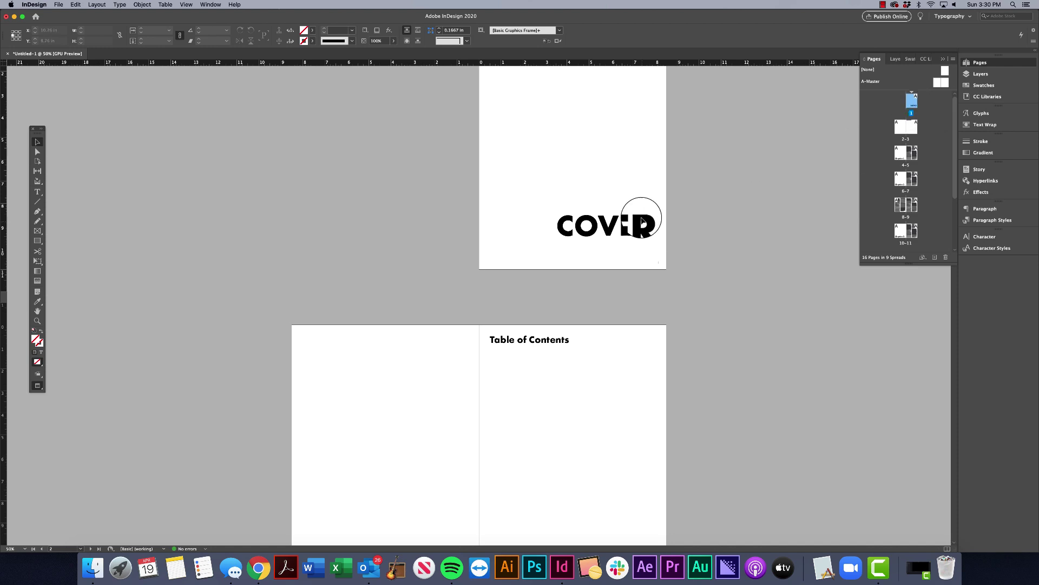
pyautogui.scroll(-5, 650, 219)
pyautogui.scroll(-1, 554, 242)
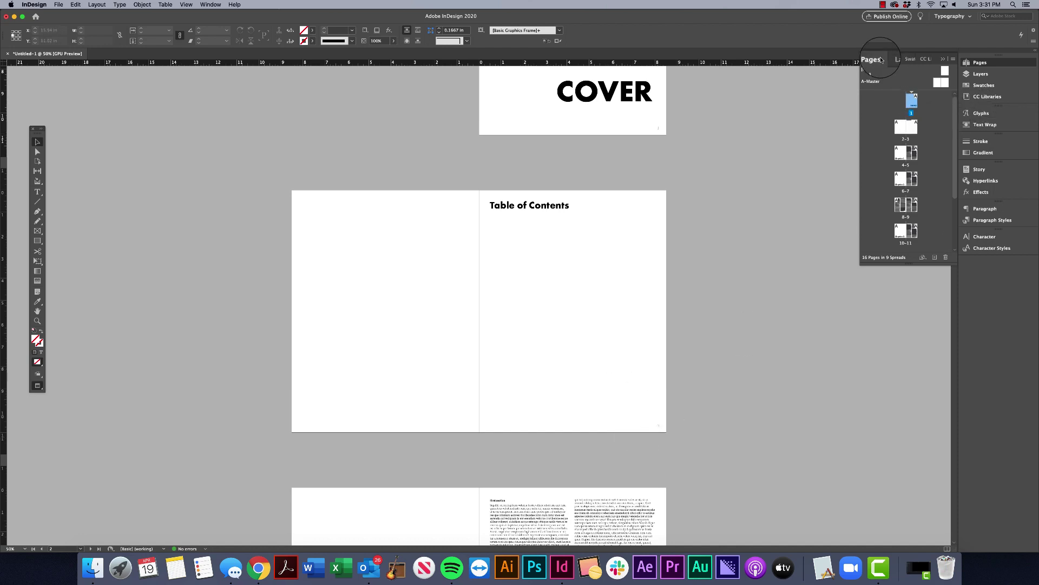
# Show the Pages panel enlarged to list every spread, and select spread 2-3
pyautogui.click(211, 5)
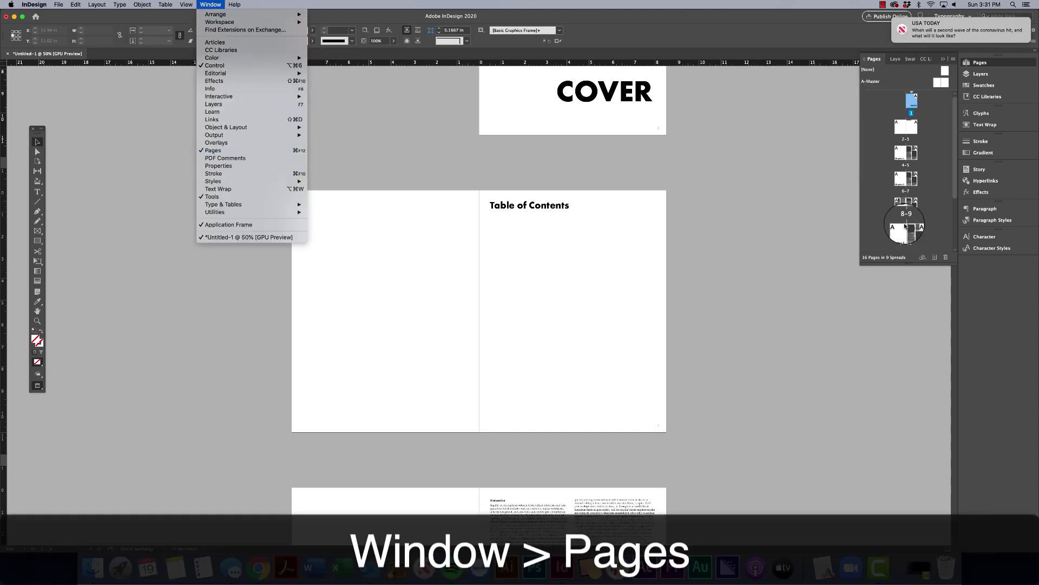
pyautogui.click(896, 253)
pyautogui.moveTo(899, 264); pyautogui.dragTo(910, 379)
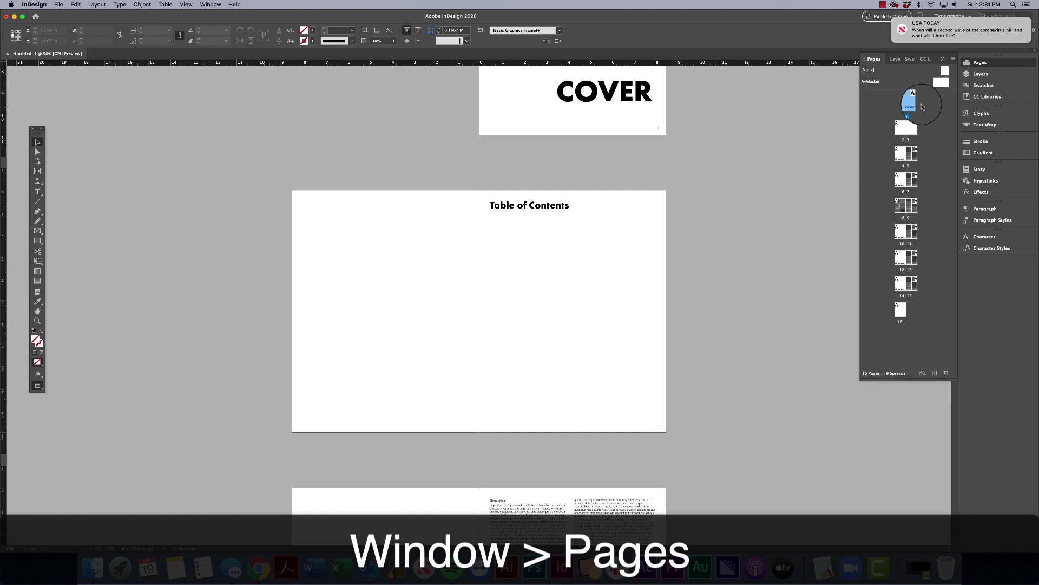
pyautogui.moveTo(923, 107); pyautogui.dragTo(910, 123)
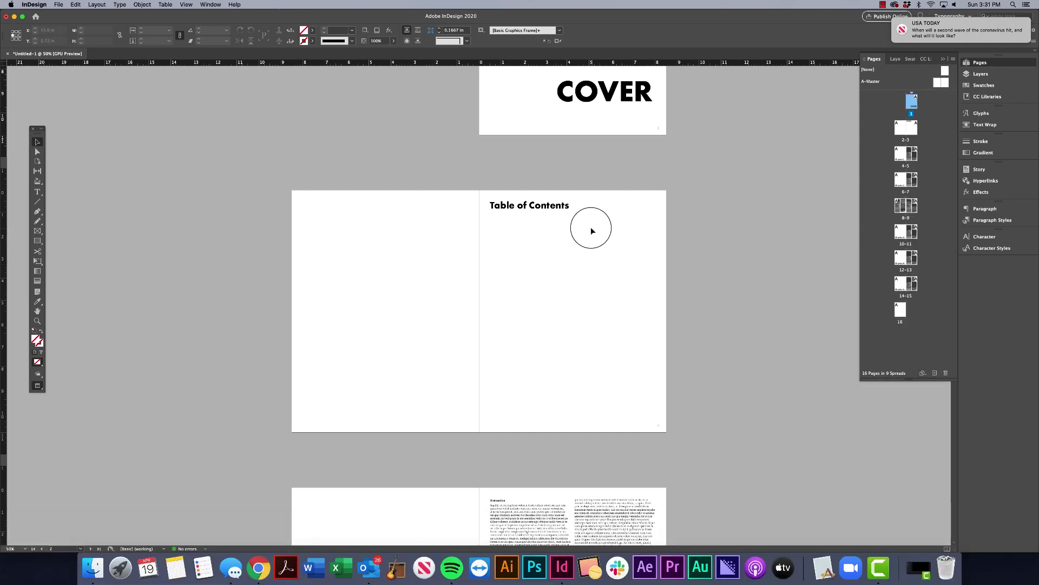
pyautogui.click(914, 124)
pyautogui.moveTo(914, 123); pyautogui.dragTo(915, 133)
# Start a new section on spread 2-3 with page numbering restarting at 1, accepting the warning
pyautogui.rightClick(915, 131)
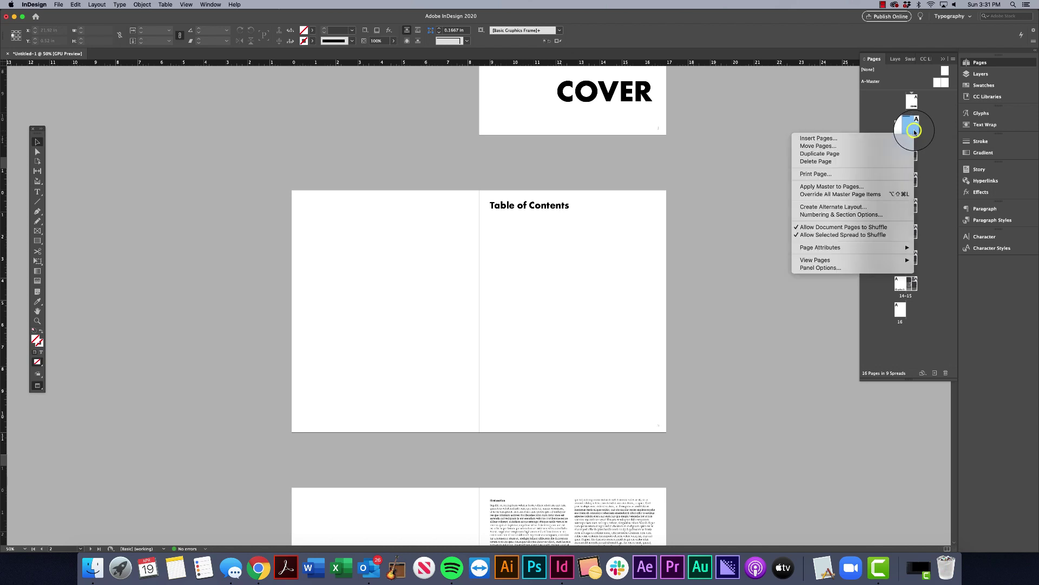
pyautogui.click(843, 215)
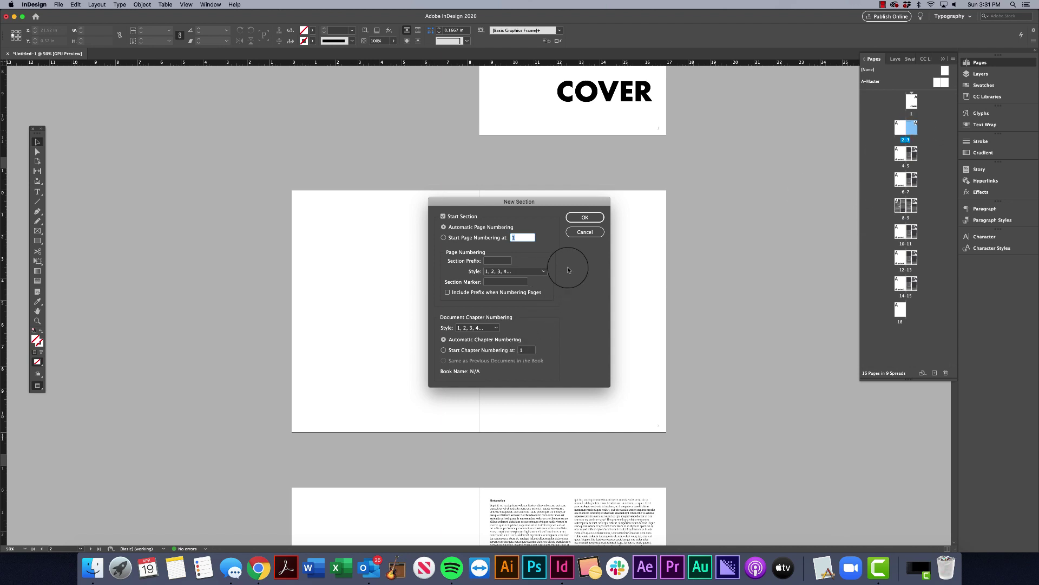
pyautogui.click(592, 233)
pyautogui.click(952, 59)
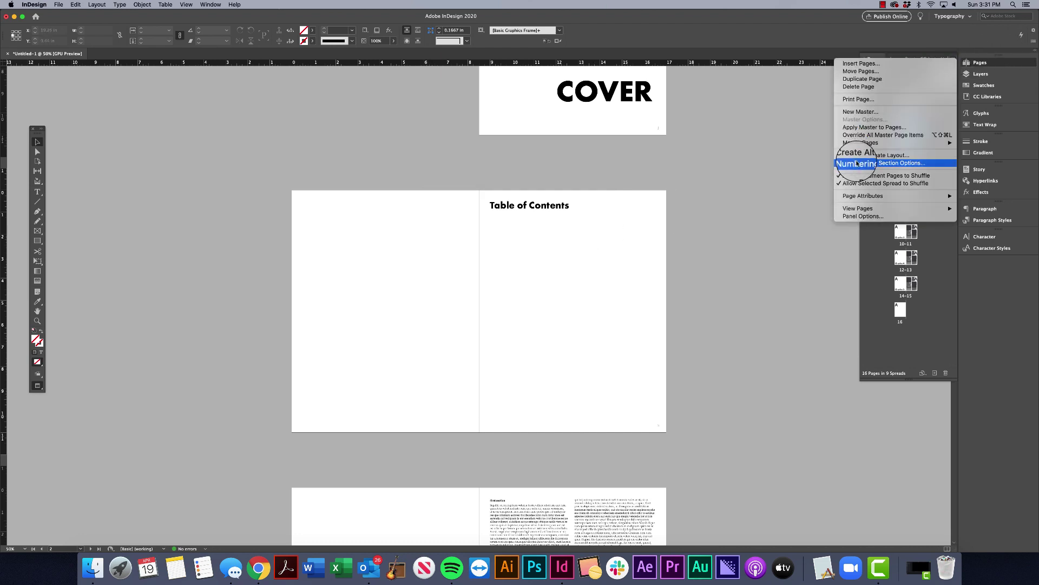
pyautogui.click(856, 162)
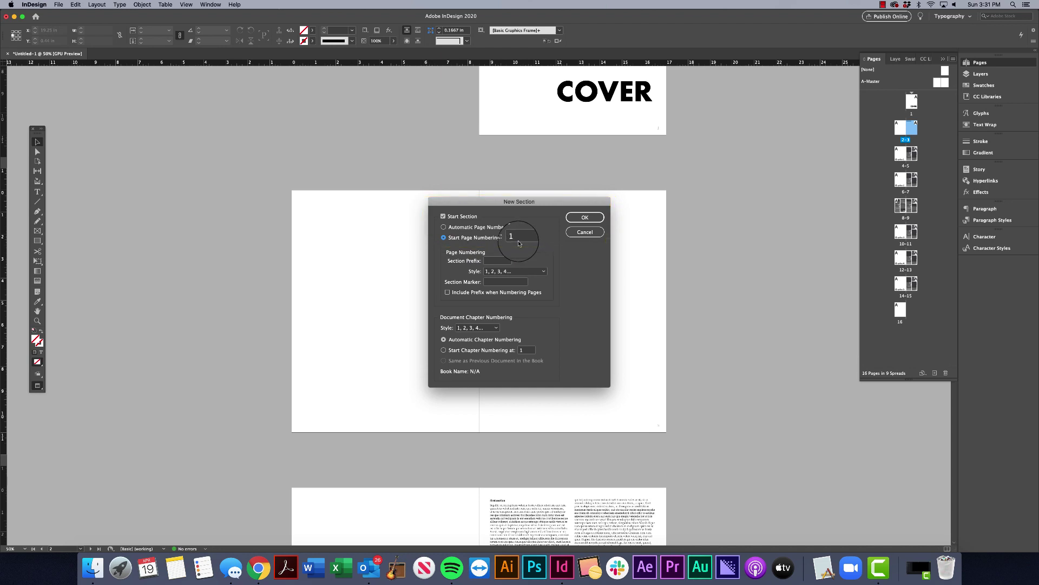
pyautogui.click(577, 219)
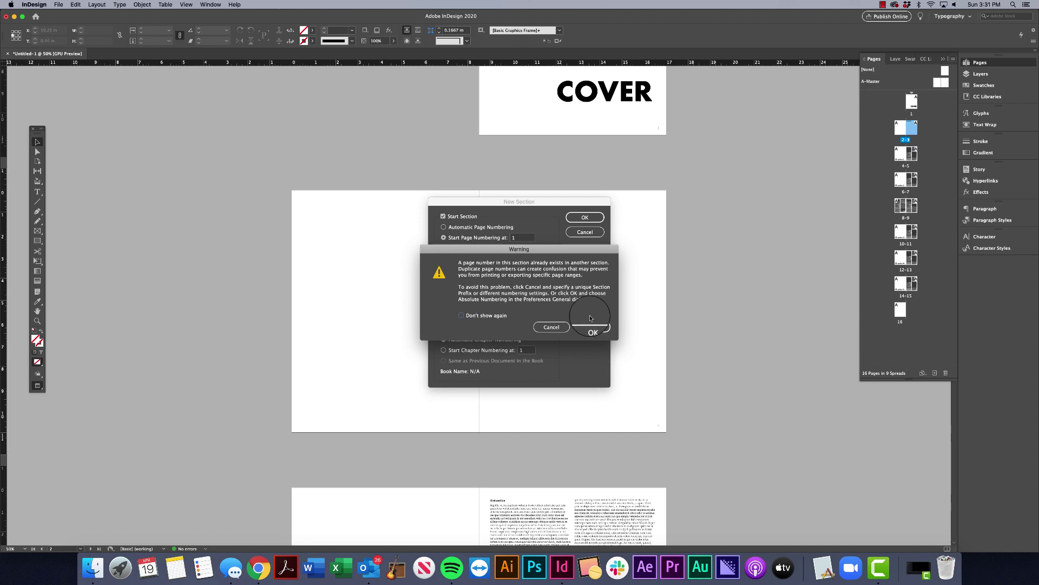
pyautogui.click(591, 327)
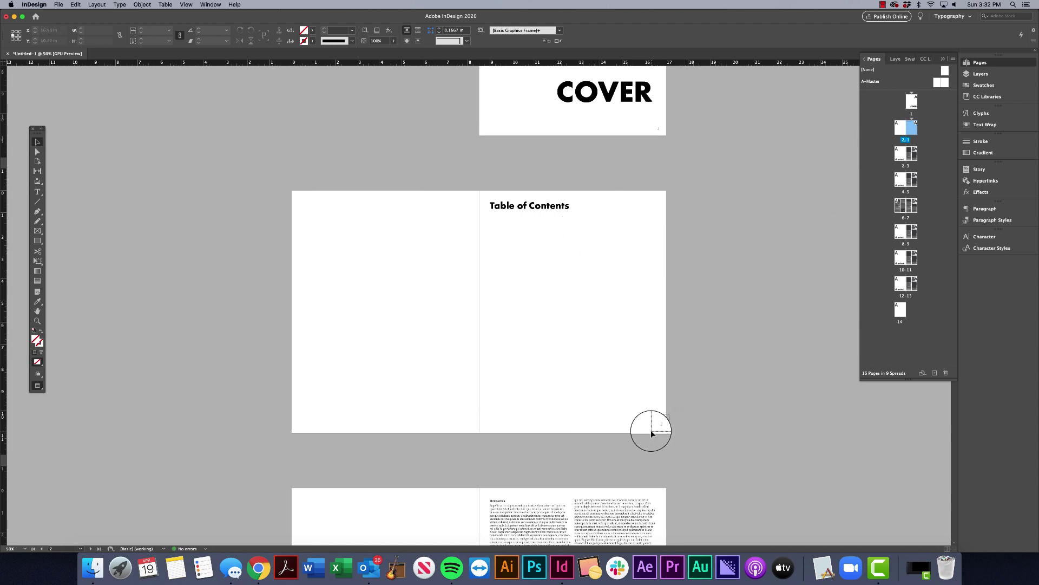
pyautogui.press('super+equal')
pyautogui.press('super+equal')
pyautogui.press('super+equal')
pyautogui.press('super+equal')
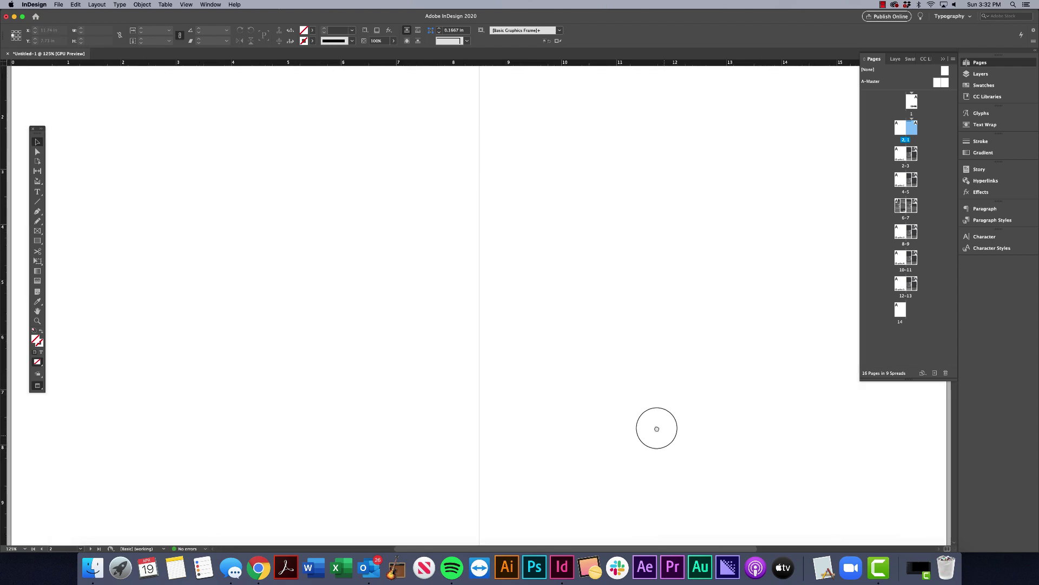
pyautogui.scroll(-5, 656, 428)
pyautogui.hscroll(5, 657, 429)
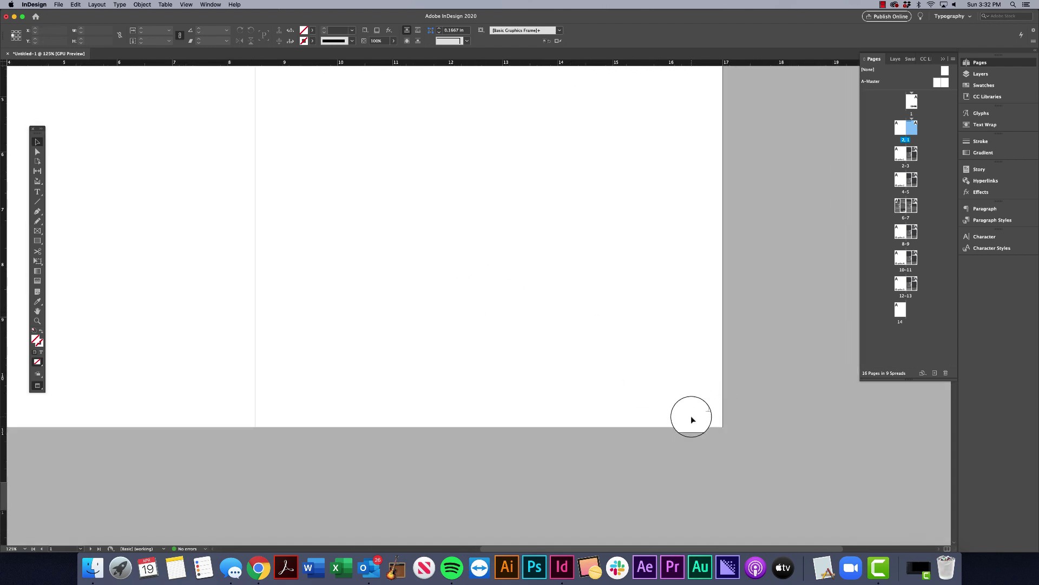
pyautogui.press('super+minus')
pyautogui.press('super+minus')
pyautogui.press('super+minus')
pyautogui.press('super+minus')
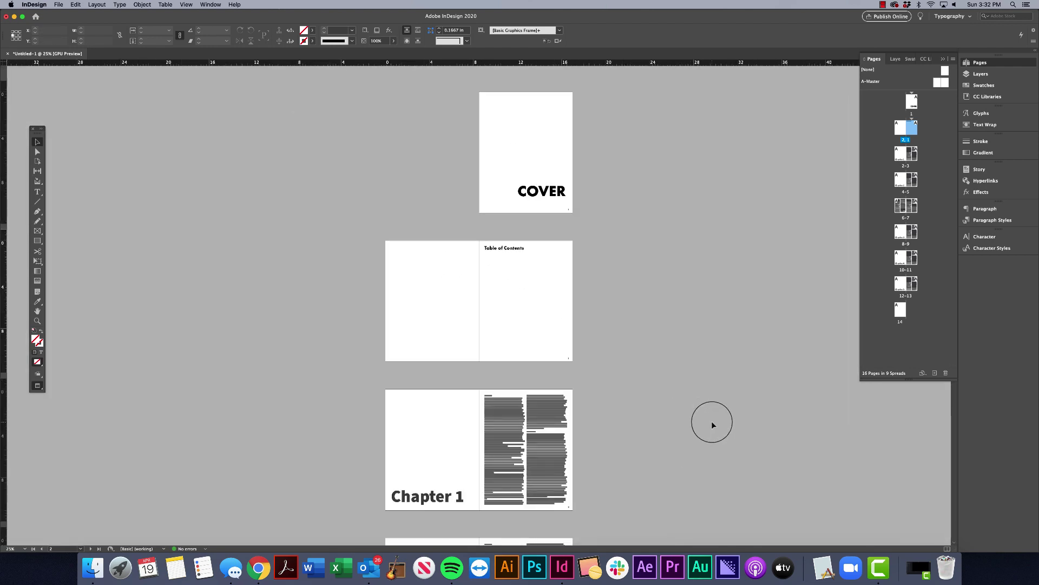
pyautogui.press('super+equal')
pyautogui.moveTo(665, 119); pyautogui.dragTo(655, 132)
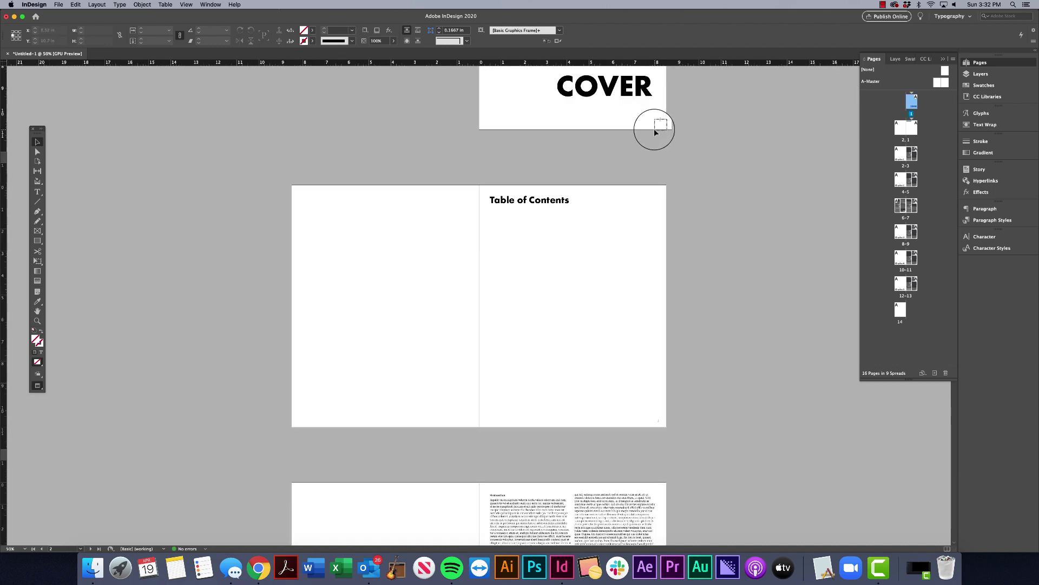
pyautogui.scroll(-5, 361, 406)
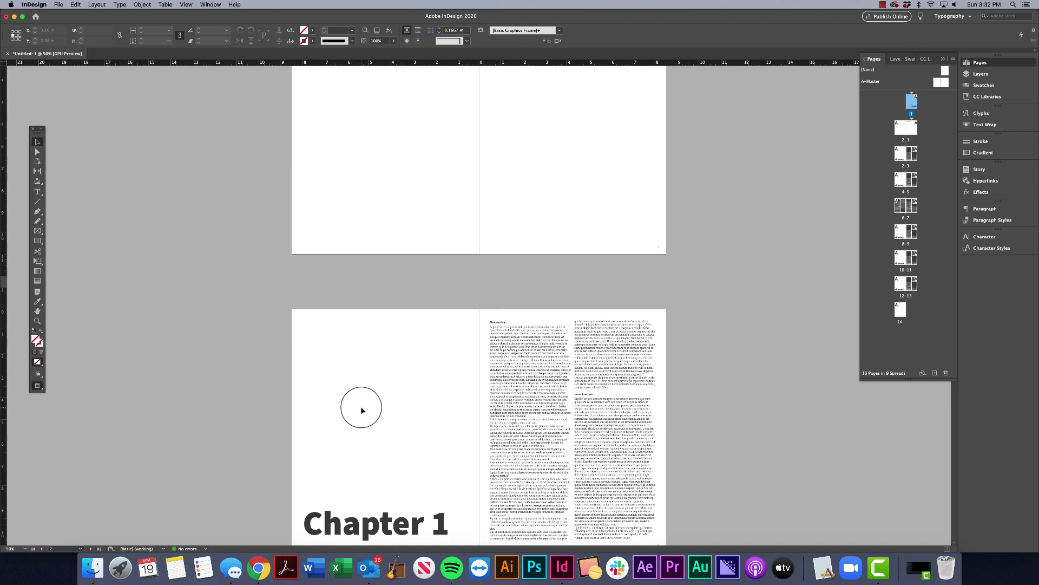
pyautogui.scroll(8, 362, 410)
pyautogui.scroll(3, 361, 410)
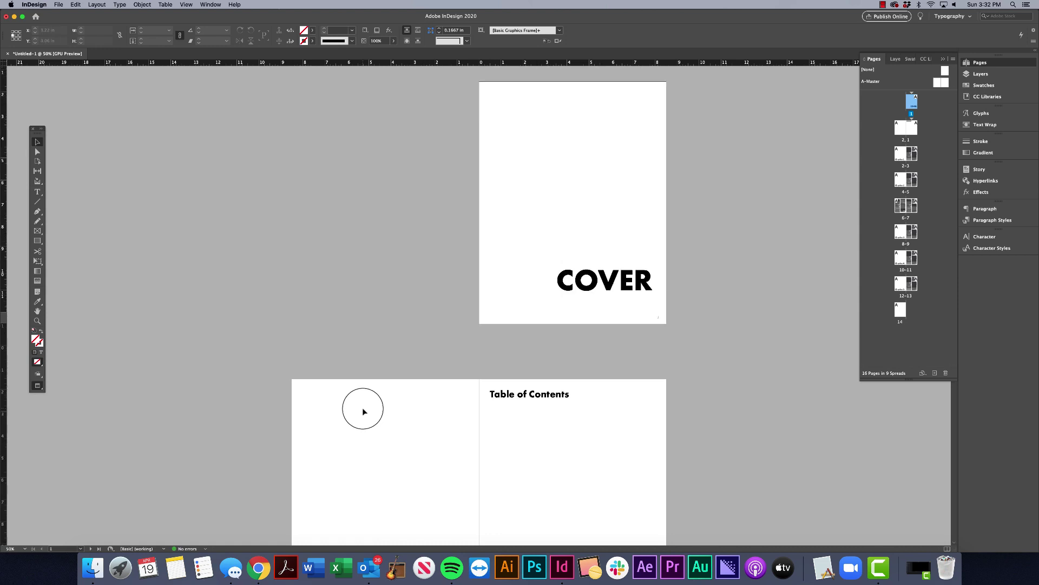
pyautogui.scroll(1, 363, 412)
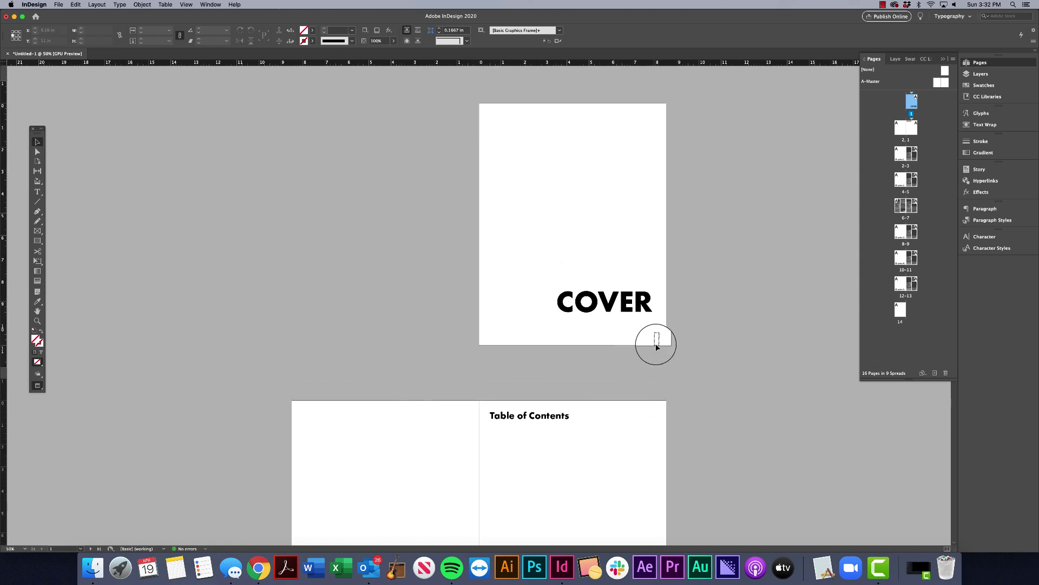
# Override the master page items on the cover page
pyautogui.rightClick(914, 104)
pyautogui.click(943, 168)
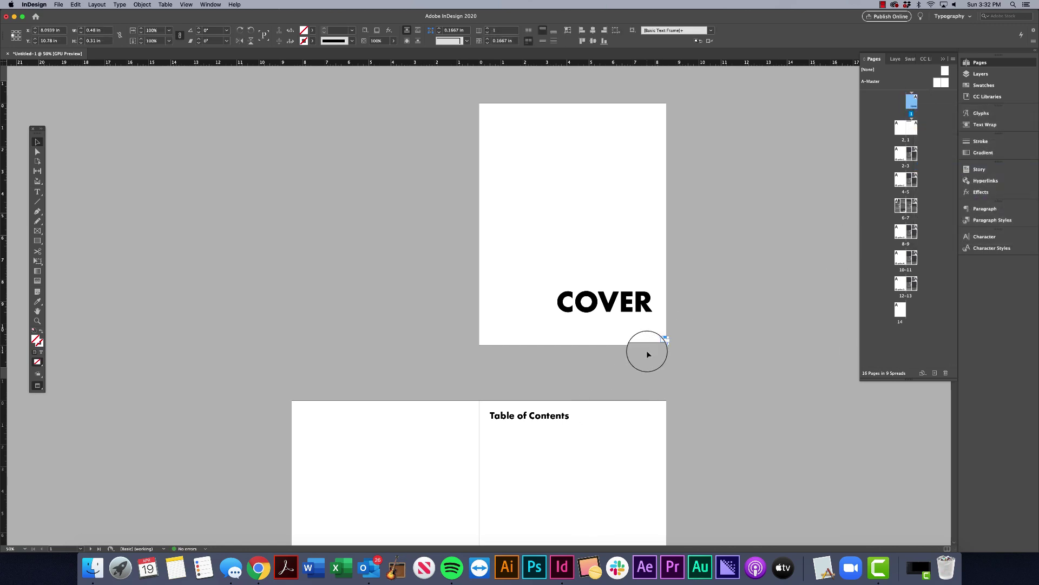
pyautogui.press('shift+super')
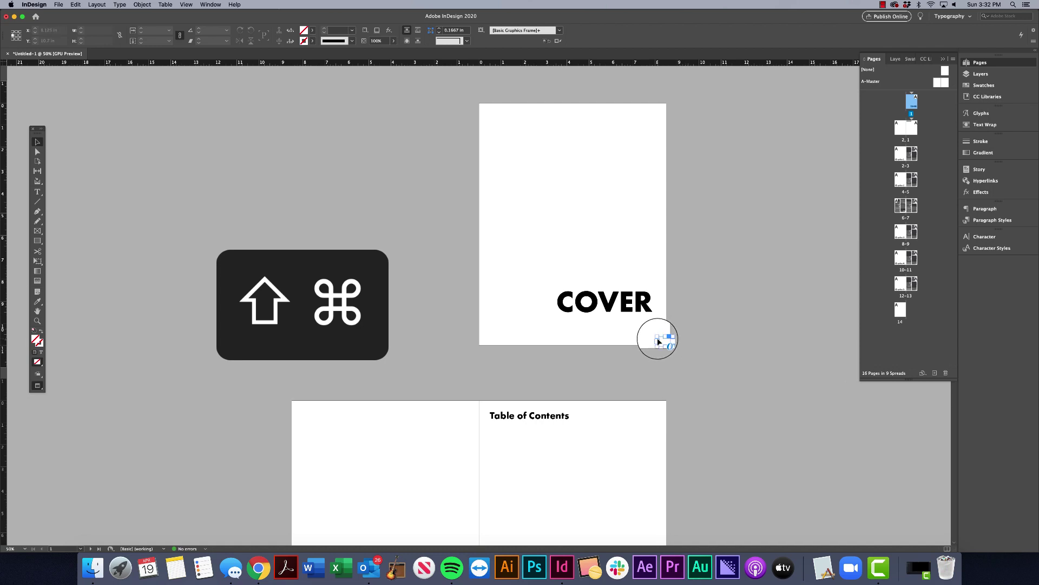
# Check the cover's corner footer frame, then bring the Table of Contents spread into view
pyautogui.keyDown('shift'); pyautogui.keyDown('super'); pyautogui.click(663, 340); pyautogui.keyUp('super'); pyautogui.keyUp('shift')
pyautogui.click(685, 334)
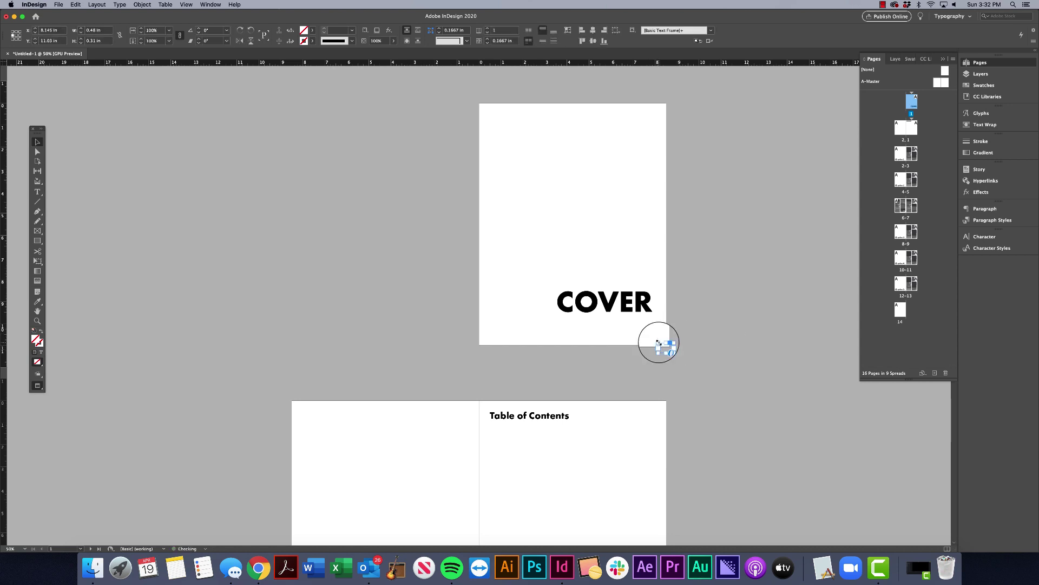
pyautogui.scroll(-5, 723, 351)
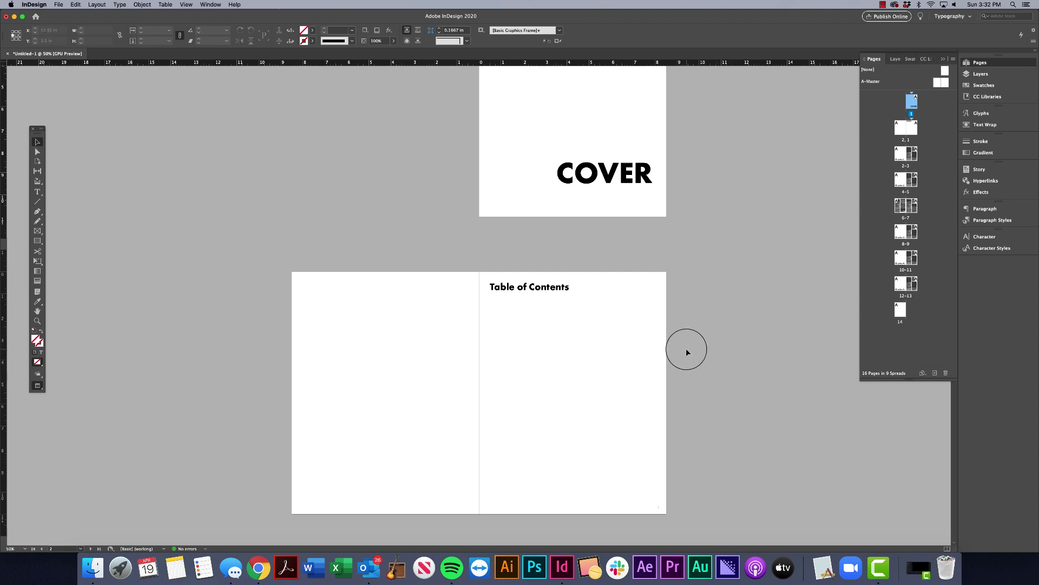
pyautogui.scroll(-3, 687, 352)
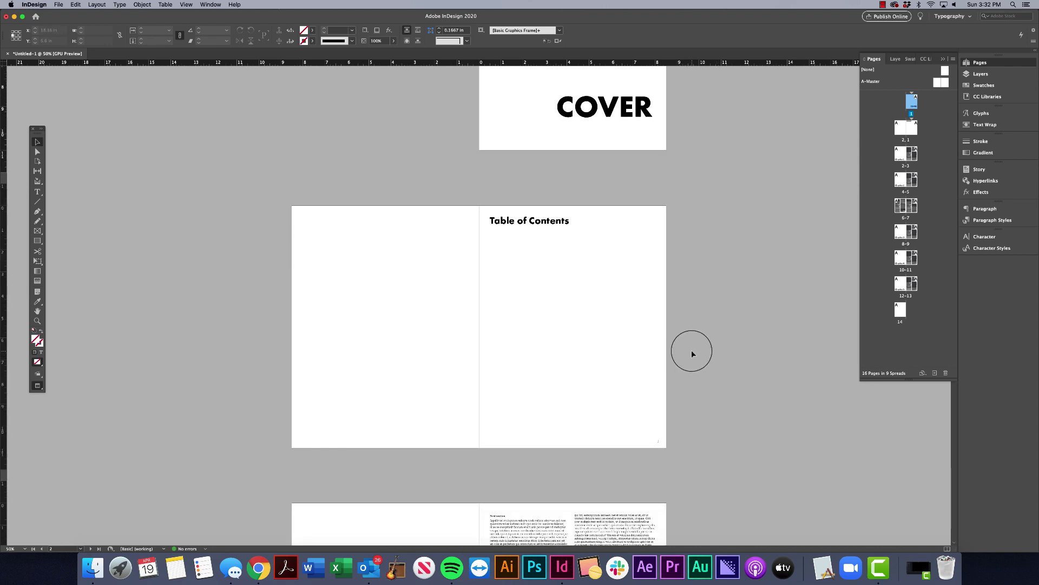
# Open Paragraph Styles and check the styles of the Chapter 2 heading and section subheadings
pyautogui.click(549, 221)
pyautogui.click(561, 353)
pyautogui.scroll(-9, 590, 378)
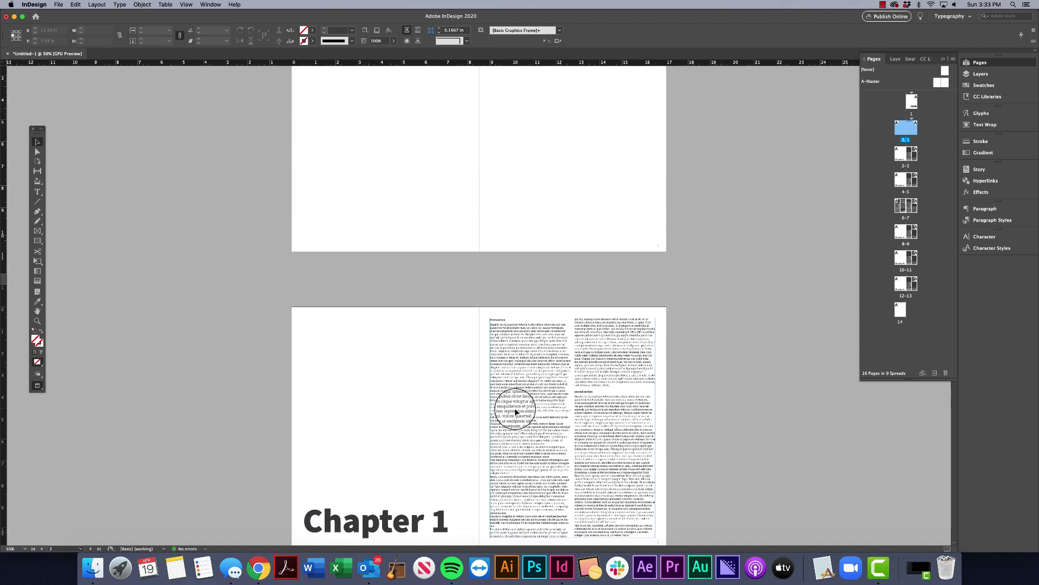
pyautogui.scroll(-2, 433, 509)
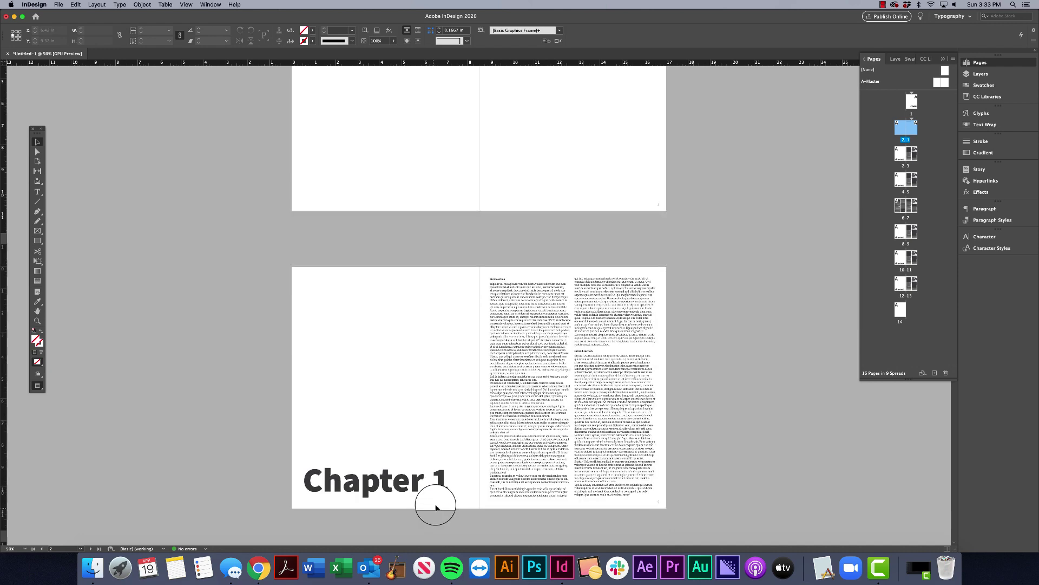
pyautogui.scroll(-15, 438, 486)
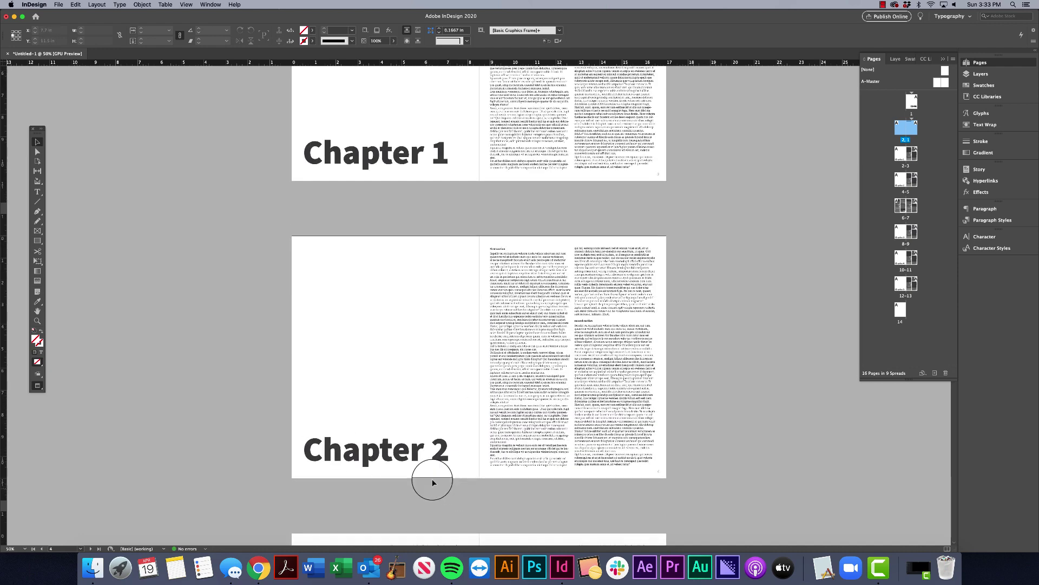
pyautogui.scroll(-2, 433, 428)
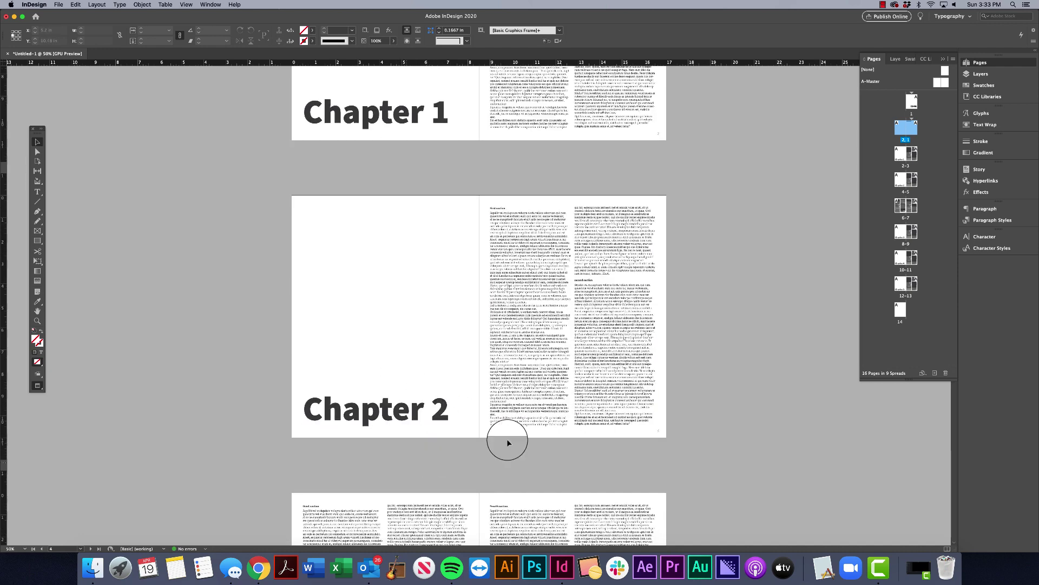
pyautogui.click(990, 219)
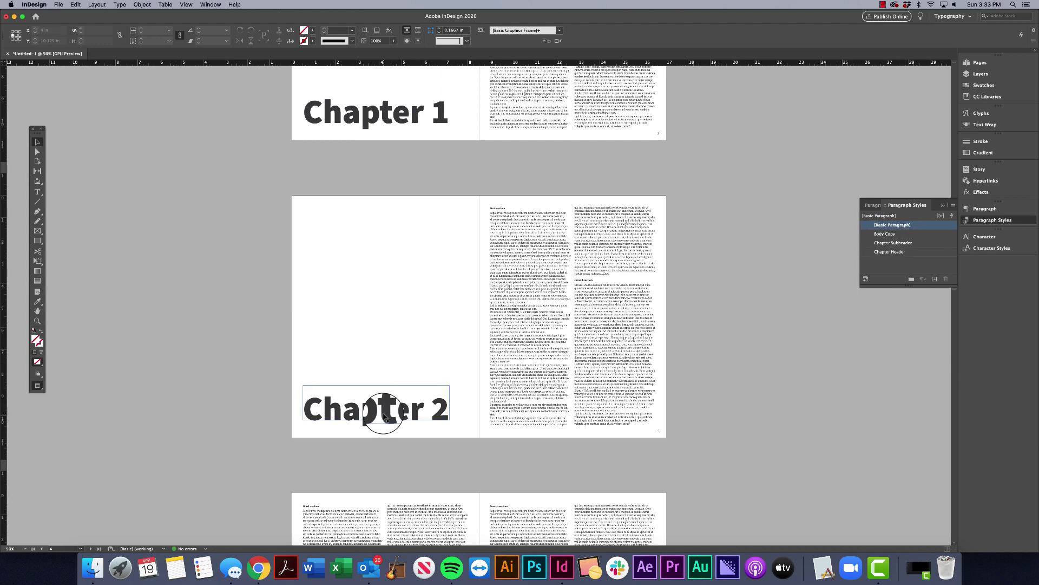
pyautogui.doubleClick(408, 409)
pyautogui.moveTo(408, 408); pyautogui.dragTo(384, 409)
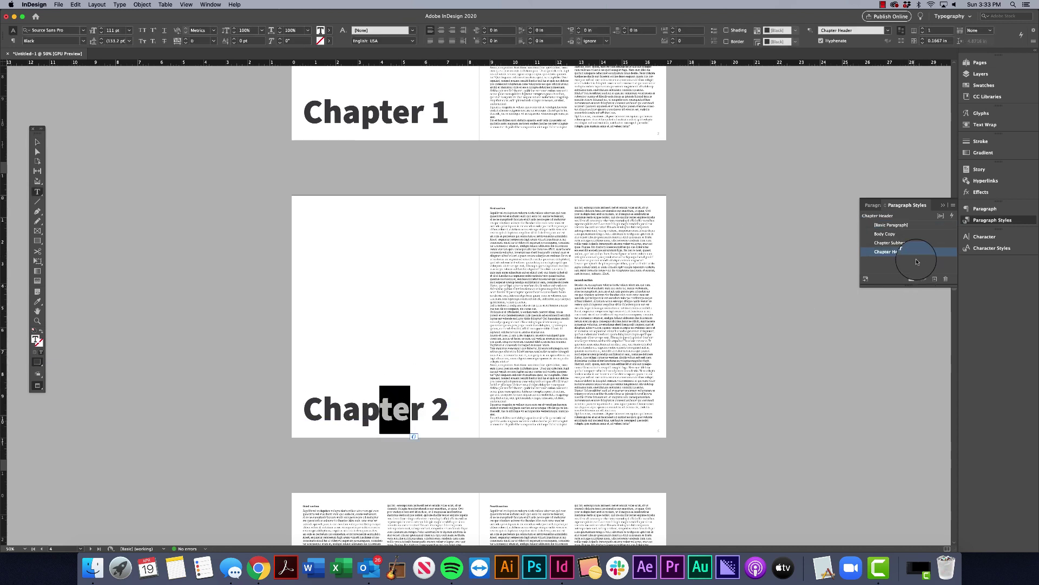
pyautogui.doubleClick(498, 208)
pyautogui.tripleClick(584, 280)
# Reorder the styles so Chapter Subheader follows Chapter Header and Body Copy comes last
pyautogui.moveTo(890, 242); pyautogui.dragTo(886, 259)
pyautogui.click(885, 267)
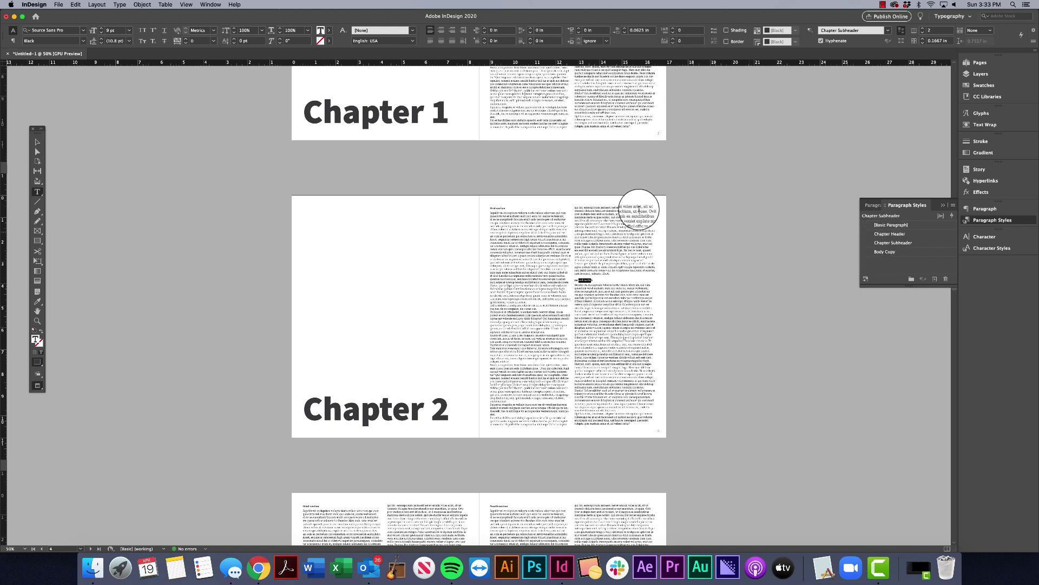
pyautogui.scroll(5, 623, 227)
pyautogui.scroll(8, 588, 238)
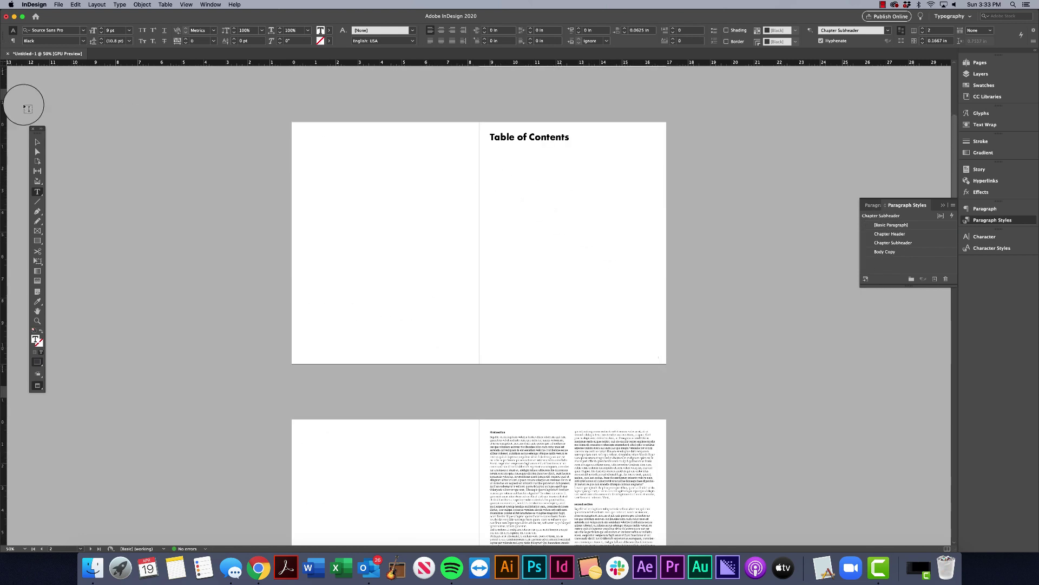
# Open the Table of Contents setup from the Layout menu and title it Contents
pyautogui.click(38, 142)
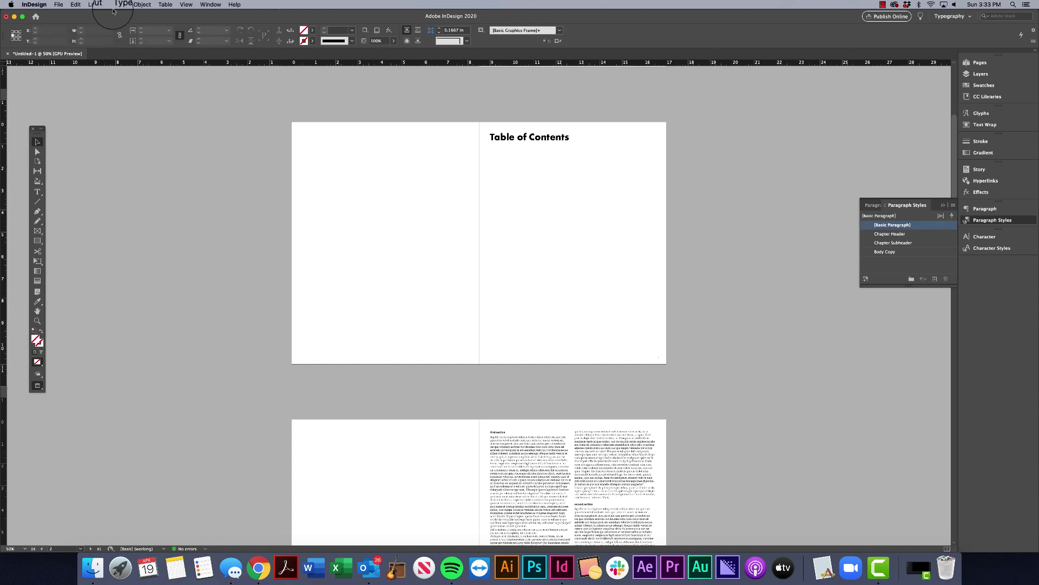
pyautogui.click(96, 4)
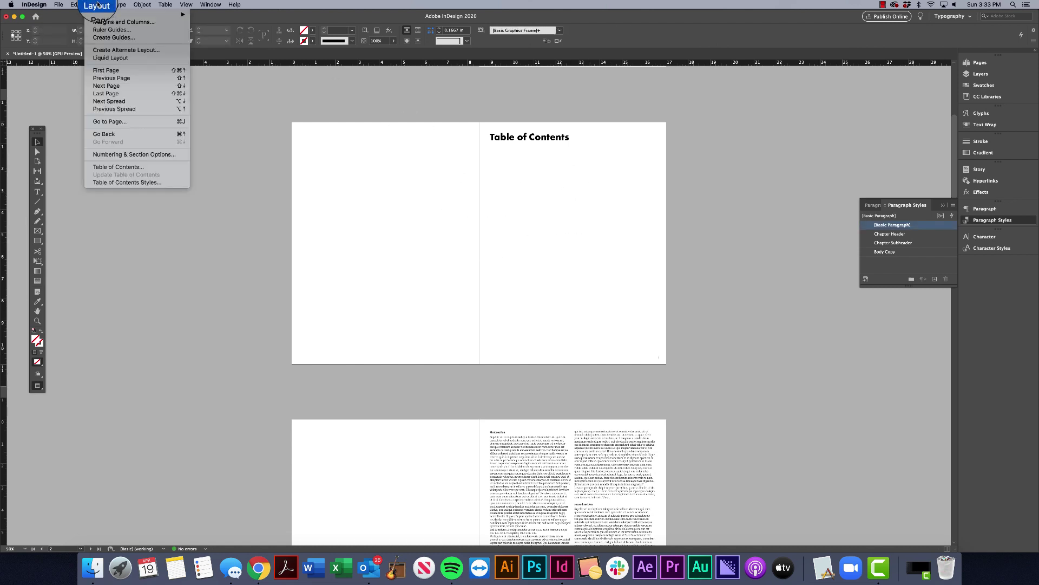
pyautogui.click(126, 167)
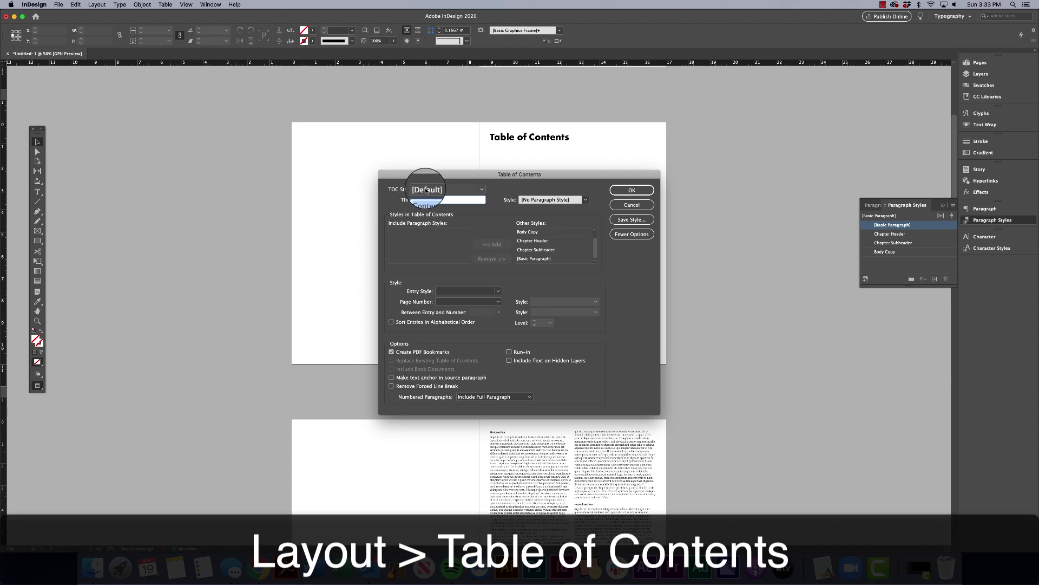
pyautogui.write('Ta')
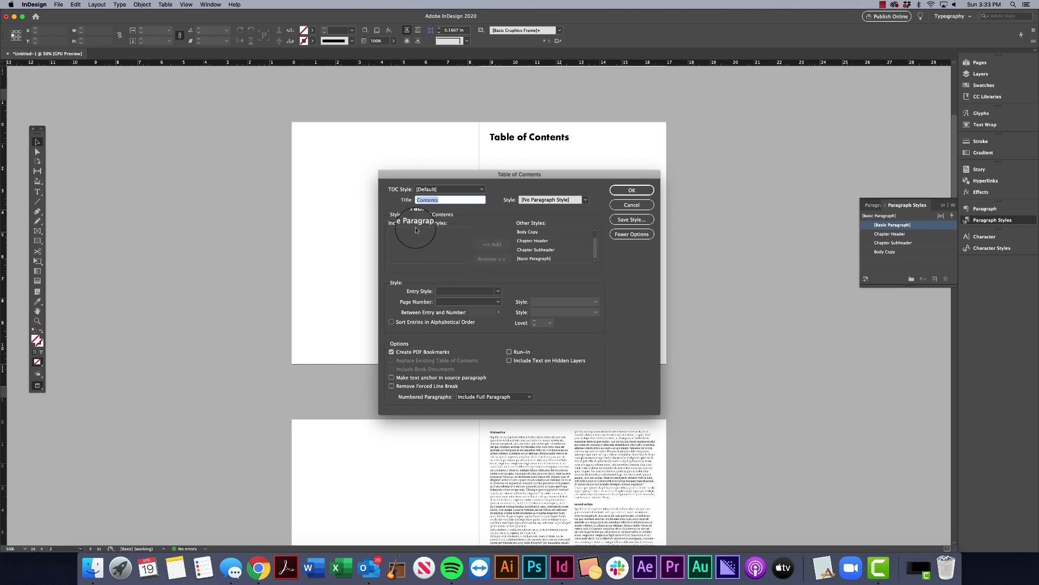
pyautogui.moveTo(480, 179); pyautogui.dragTo(311, 154)
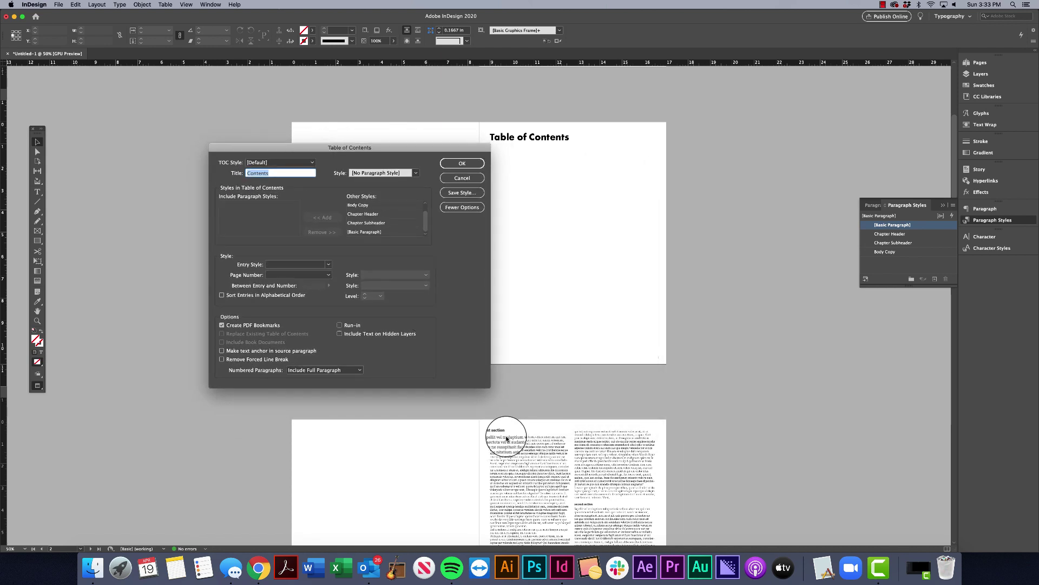
# Add Chapter Header and Chapter Subheader to the included paragraph styles
pyautogui.click(364, 214)
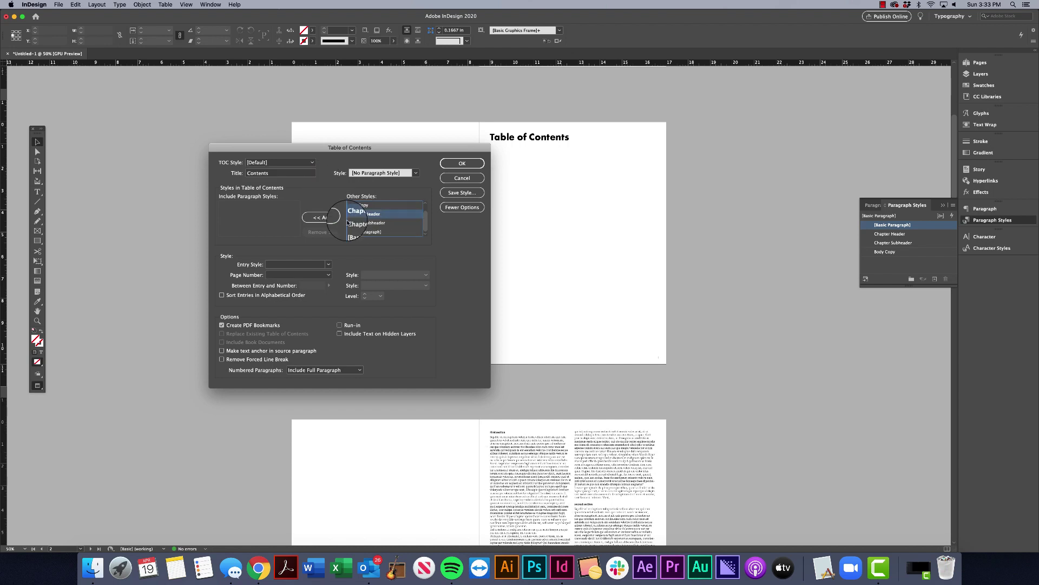
pyautogui.click(322, 217)
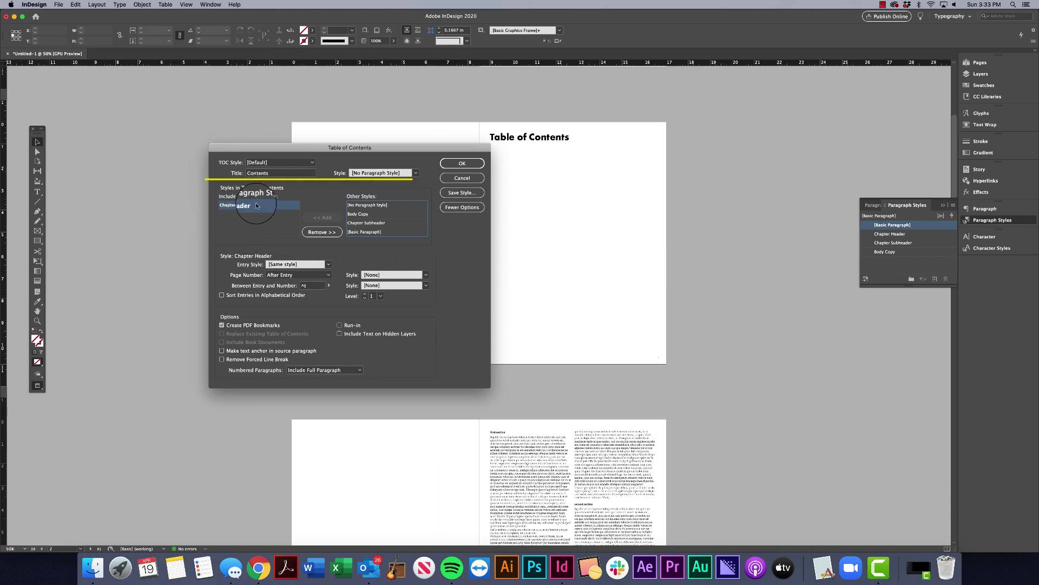
pyautogui.click(367, 223)
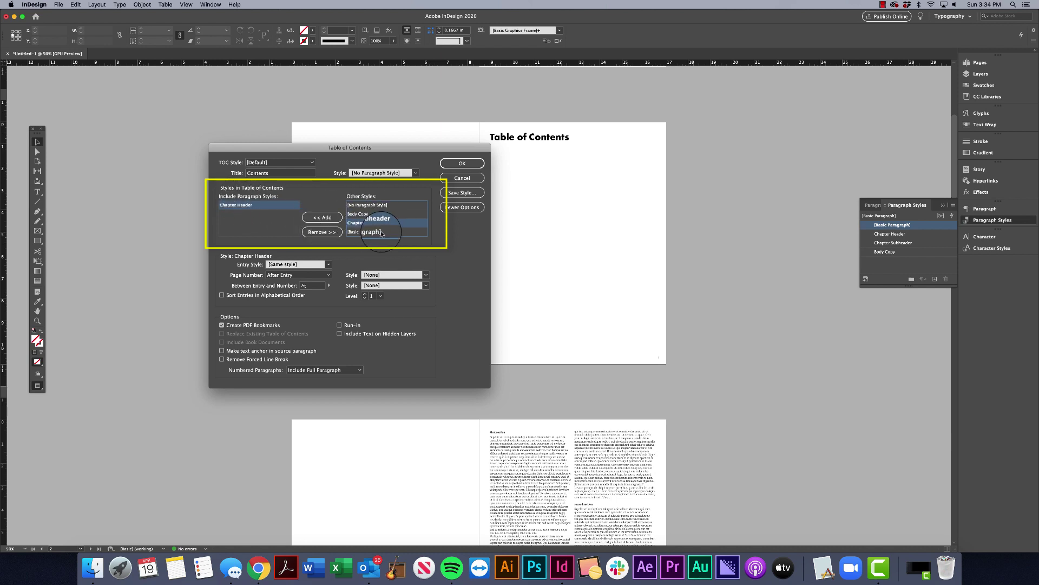
pyautogui.click(323, 217)
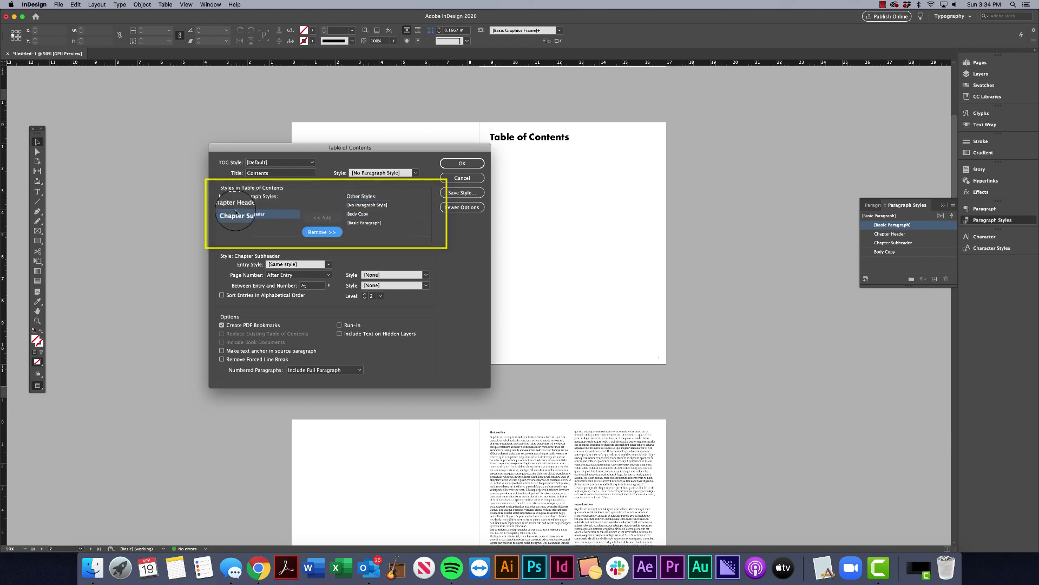
pyautogui.click(235, 205)
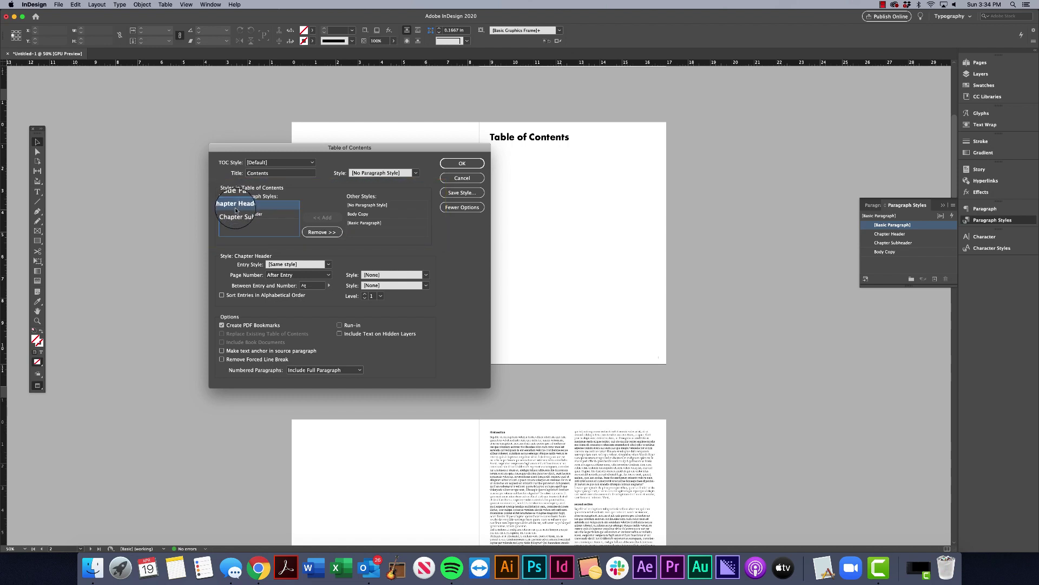
# Review Chapter Header's entry style and set Chapter Subheader entries to No Page Number
pyautogui.click(328, 264)
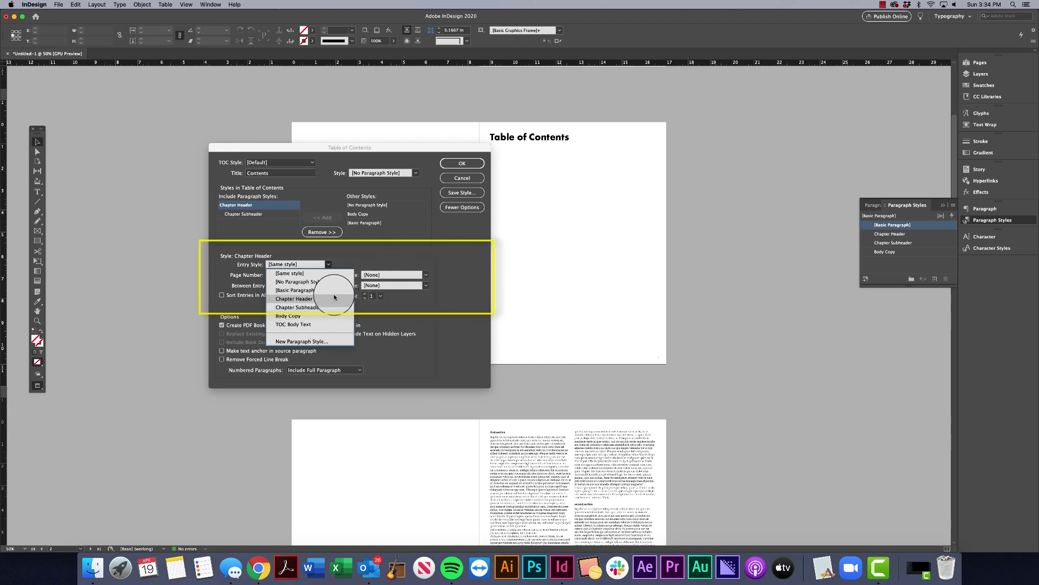
pyautogui.click(395, 248)
pyautogui.click(243, 214)
pyautogui.click(244, 205)
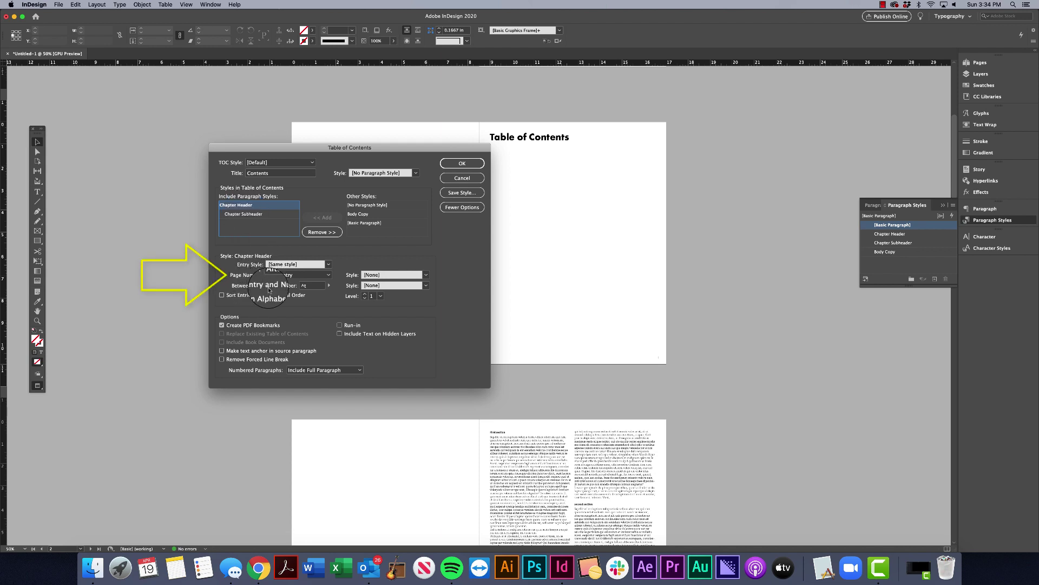
pyautogui.click(243, 215)
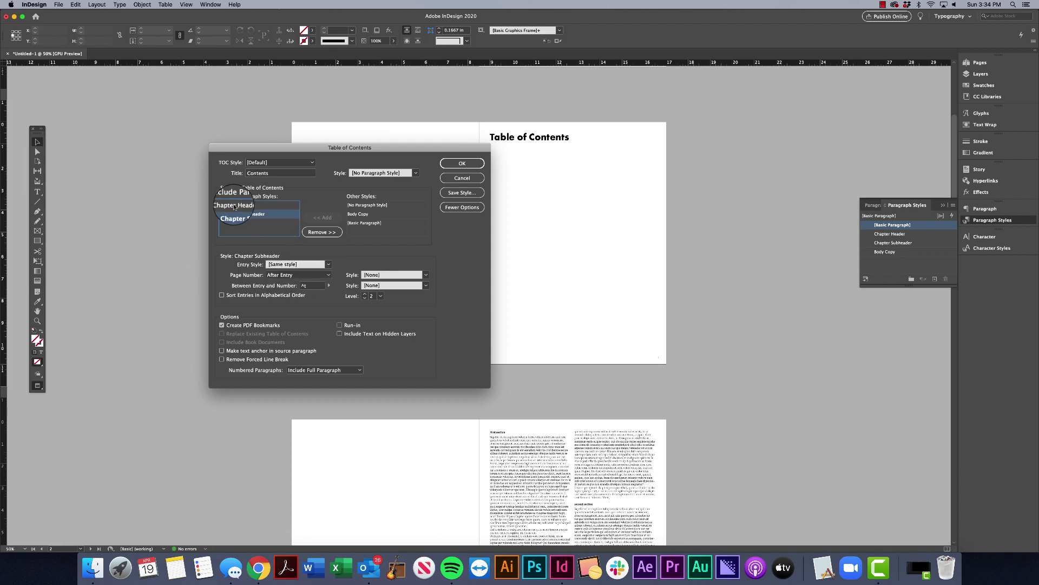
pyautogui.click(328, 273)
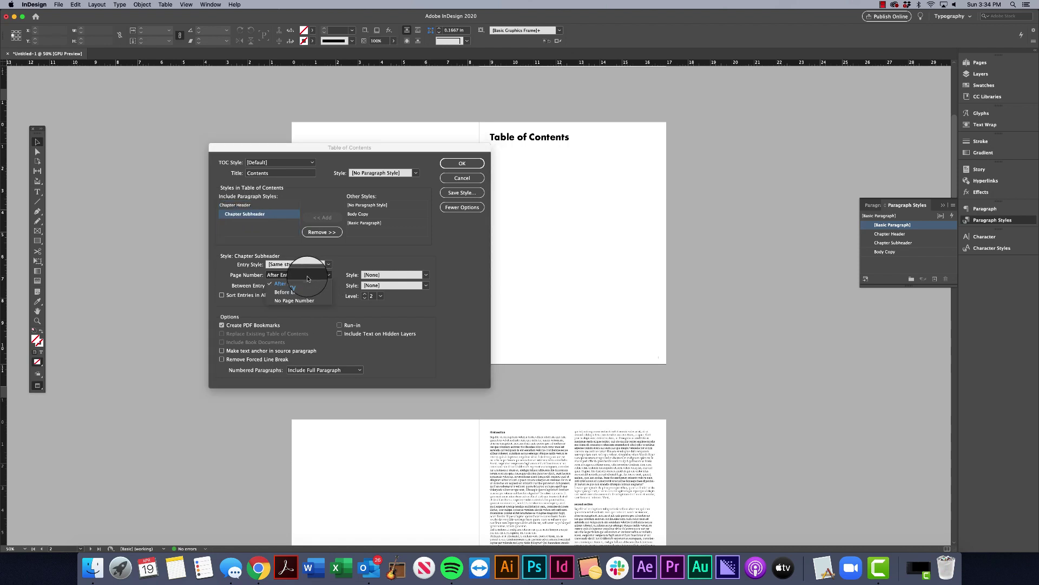
pyautogui.click(292, 301)
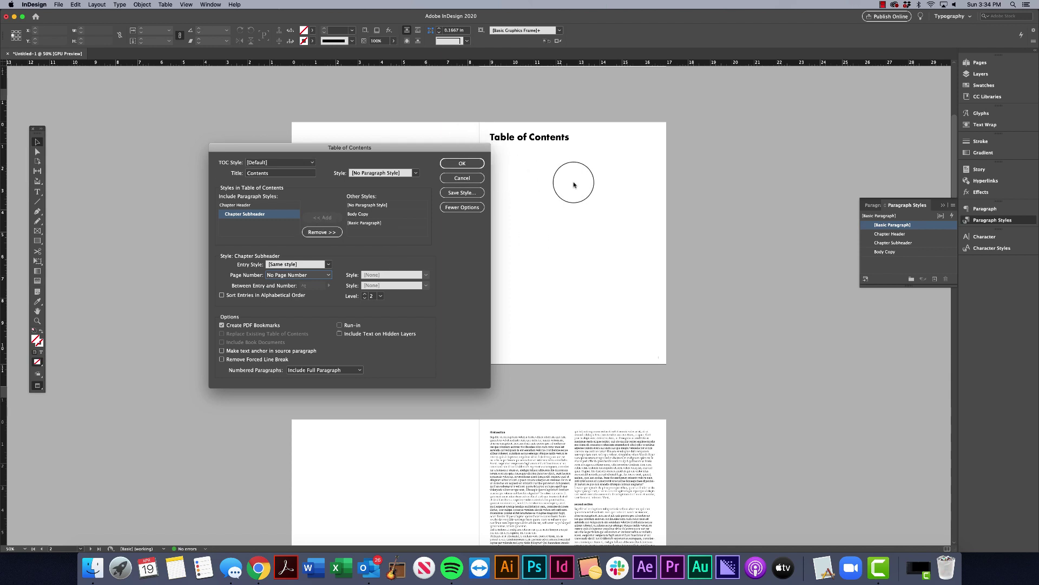
# Toggle More Options so the full table of contents entry options are shown
pyautogui.moveTo(390, 146); pyautogui.dragTo(355, 146)
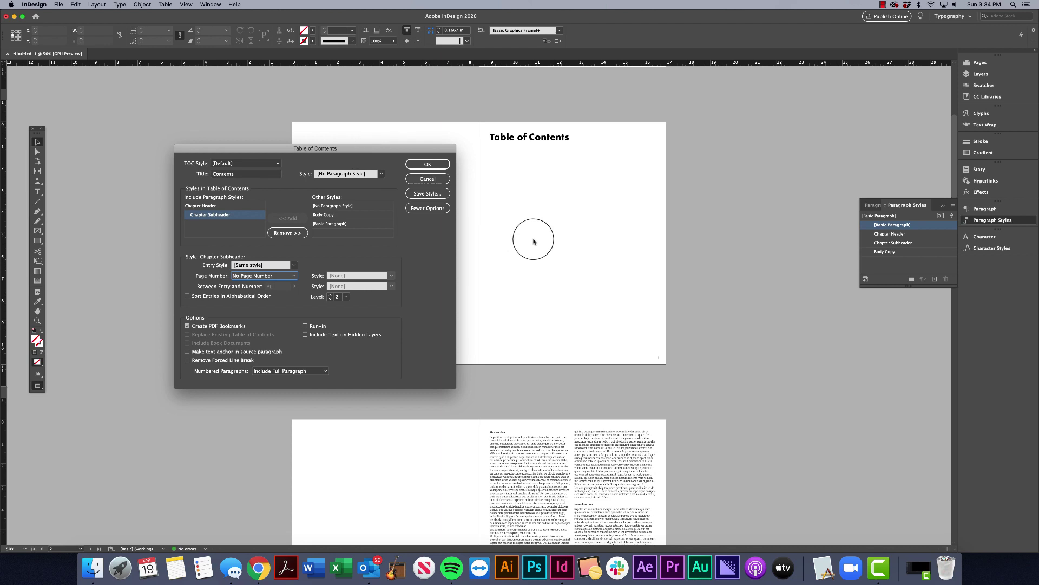
pyautogui.click(432, 210)
pyautogui.click(430, 210)
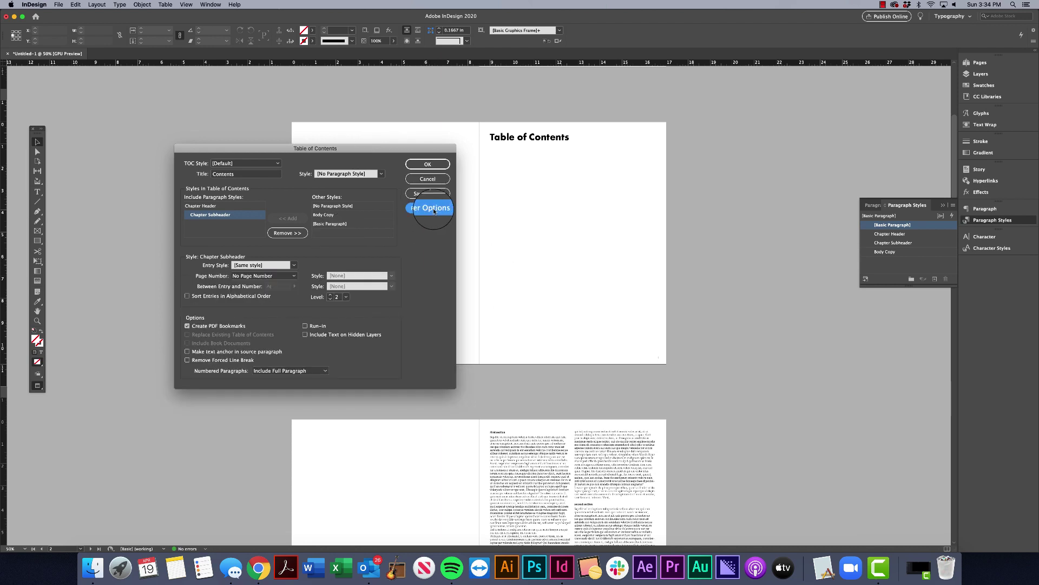
pyautogui.click(420, 210)
pyautogui.click(421, 211)
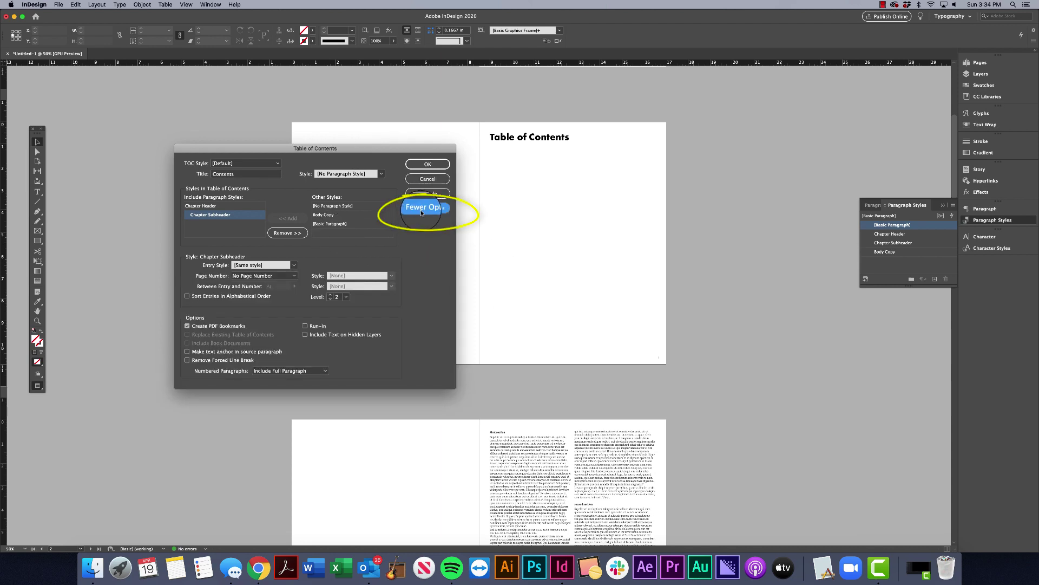
pyautogui.click(420, 210)
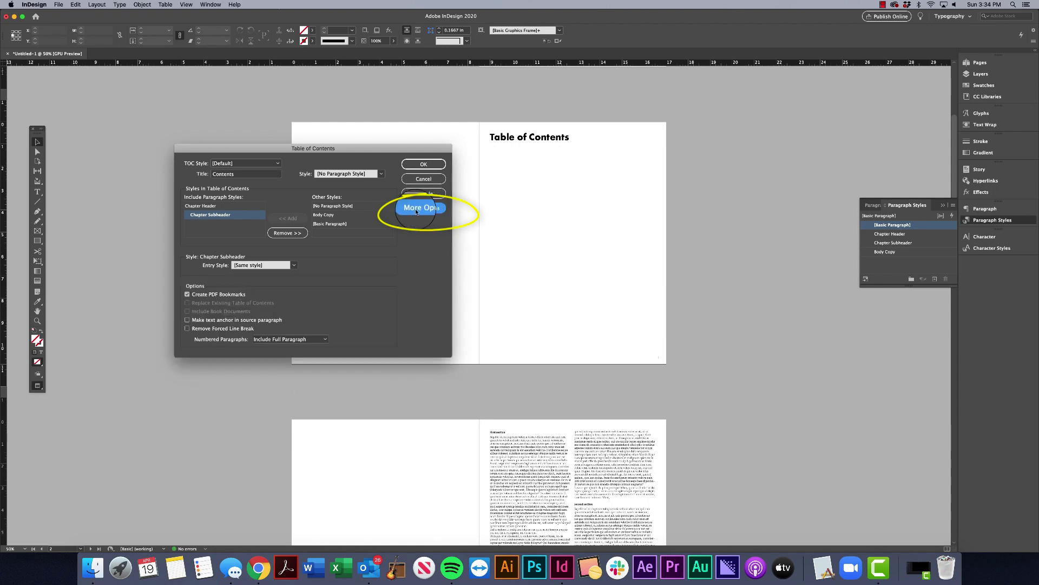
pyautogui.click(420, 208)
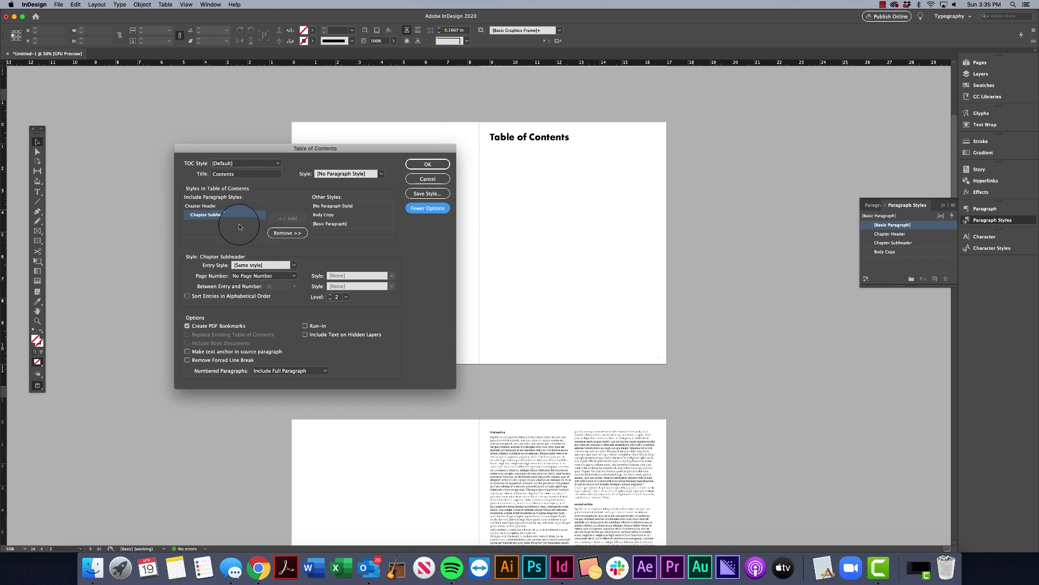
# Generate the table of contents and place it on the Table of Contents page
pyautogui.click(427, 161)
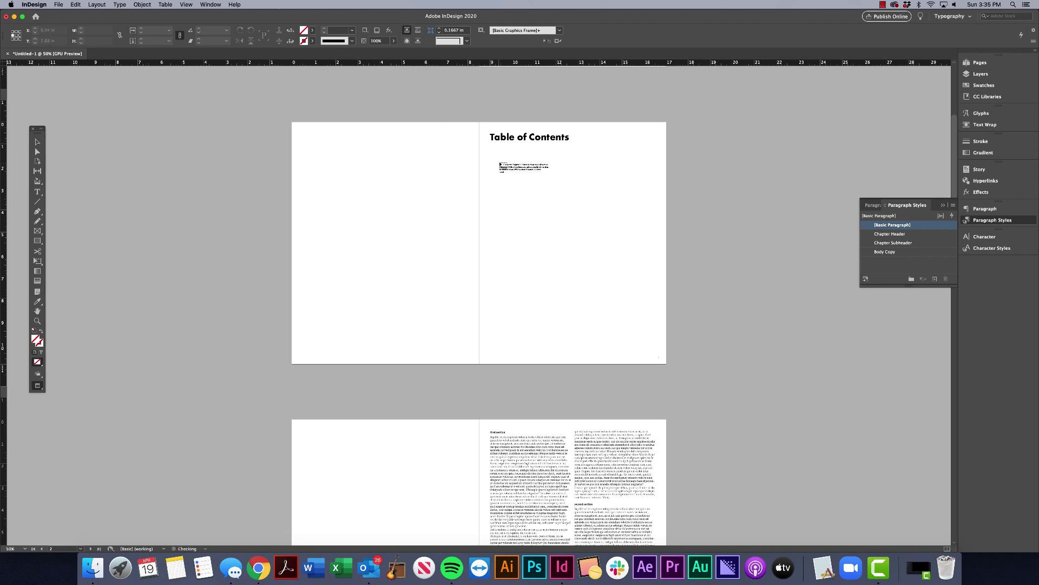
pyautogui.click(499, 164)
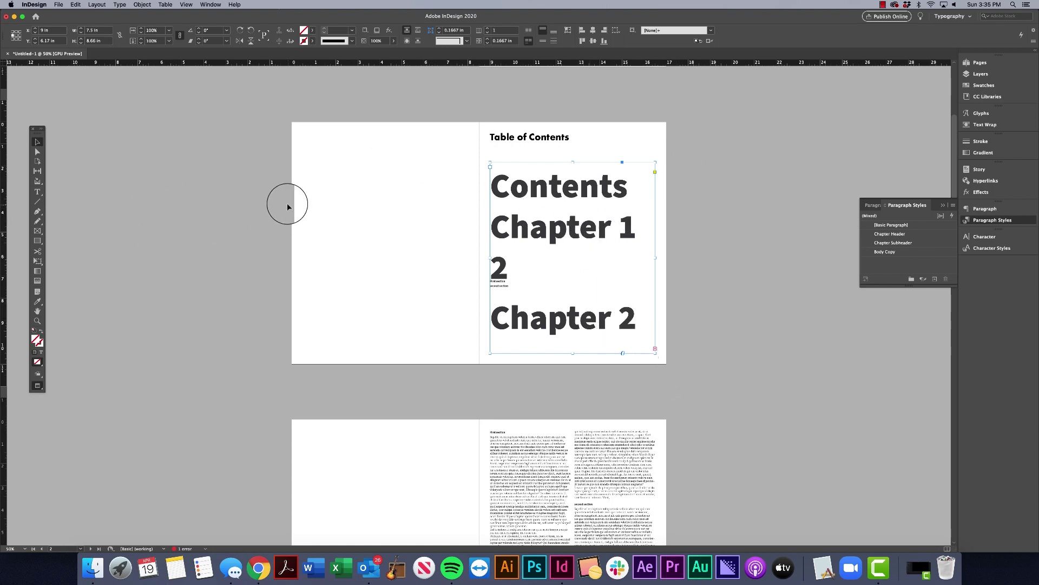
pyautogui.doubleClick(568, 225)
# Reduce the Chapter 1 entry's font size to 34 pt so it fits on one line
pyautogui.moveTo(509, 286); pyautogui.dragTo(487, 238)
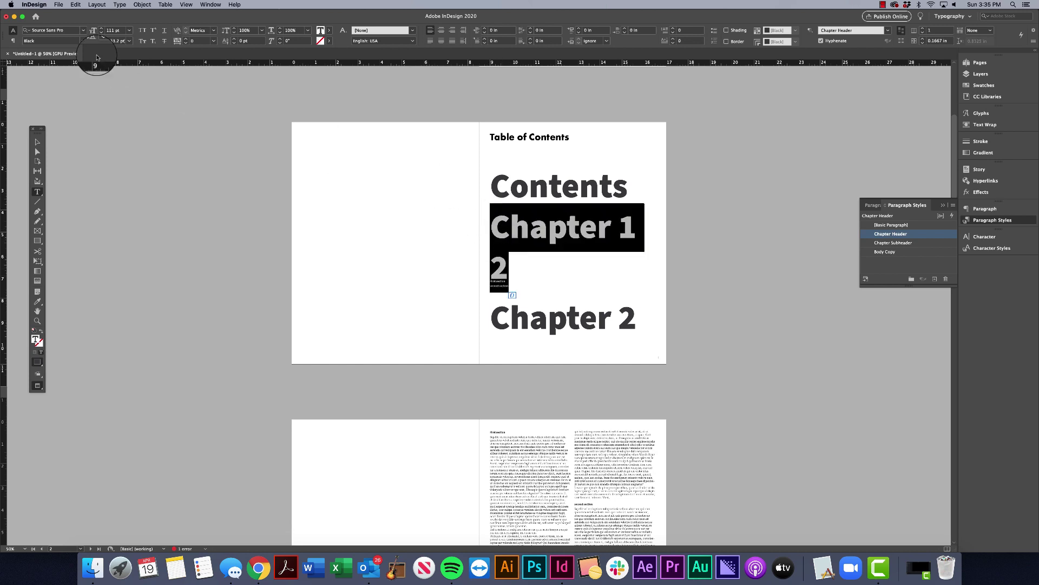
pyautogui.click(101, 34)
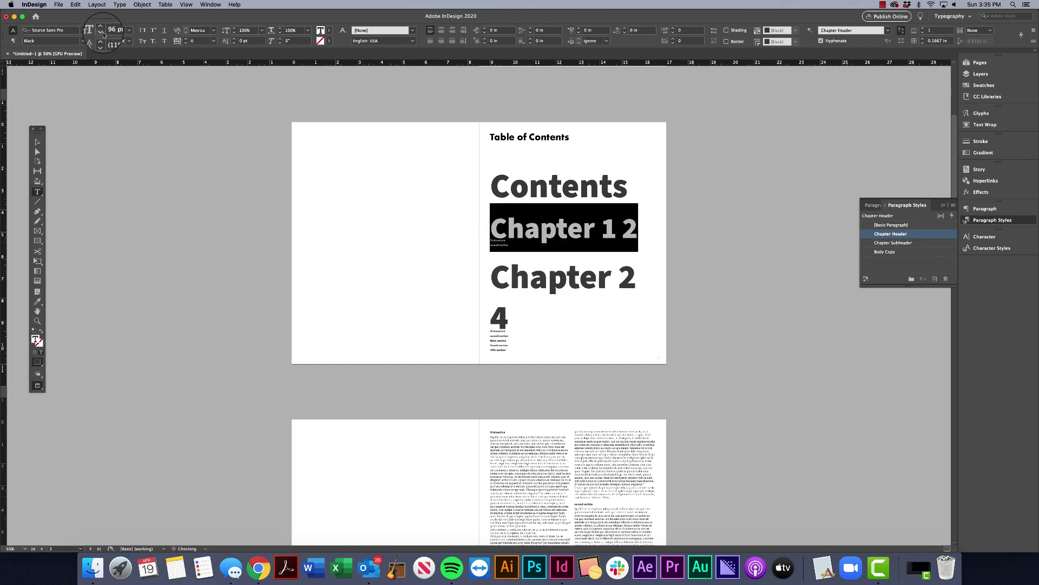
pyautogui.click(102, 34)
pyautogui.click(101, 34)
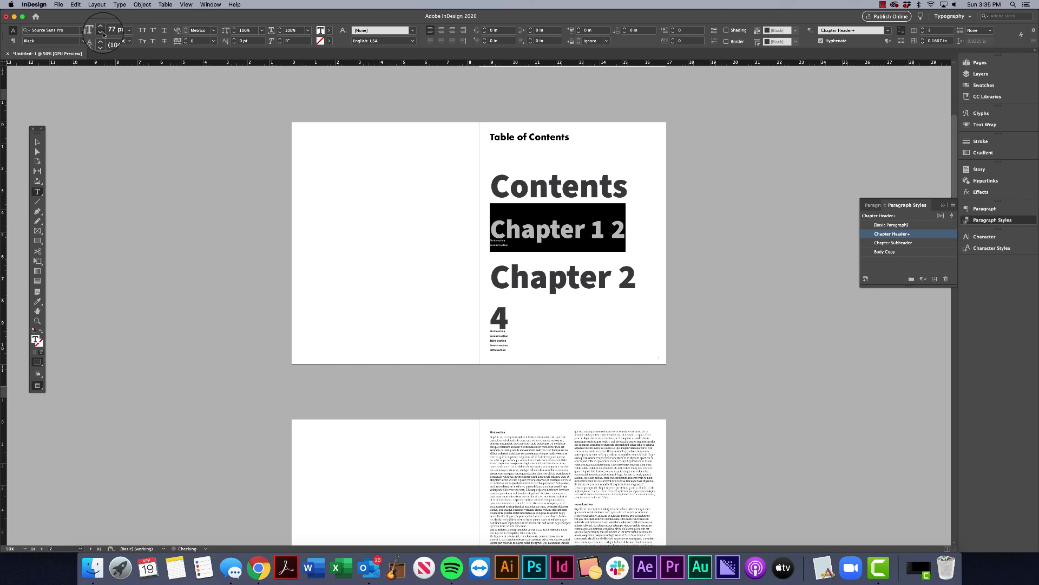
pyautogui.click(103, 34)
pyautogui.click(102, 34)
pyautogui.click(102, 34)
pyautogui.click(102, 34)
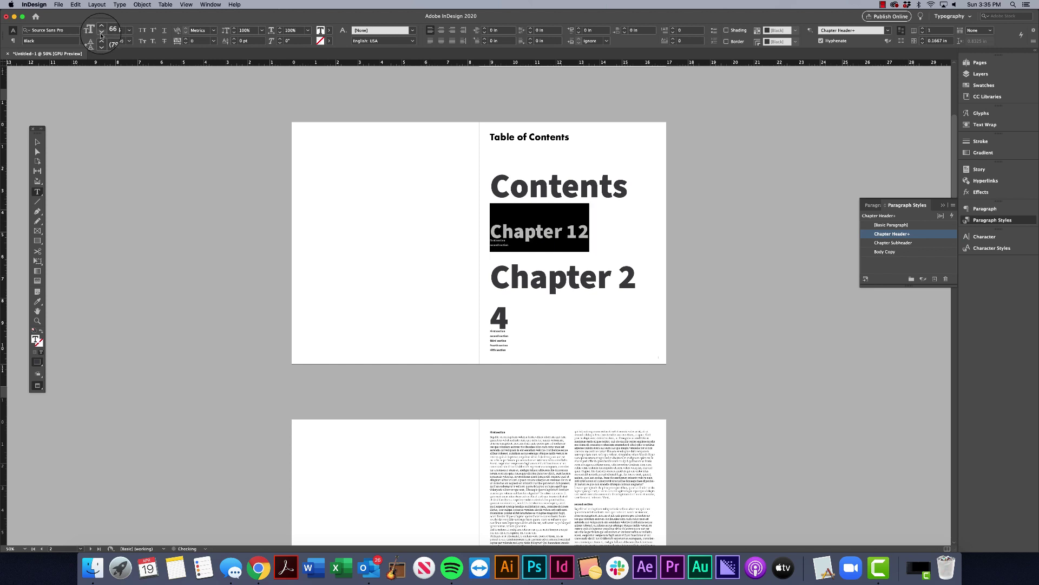
pyautogui.click(101, 34)
pyautogui.click(101, 34)
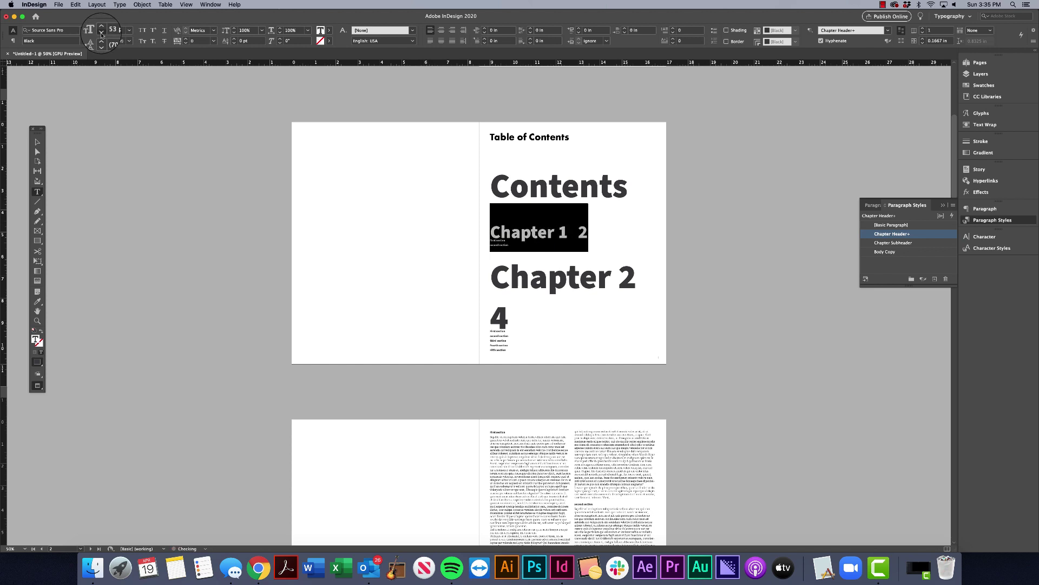
pyautogui.click(102, 35)
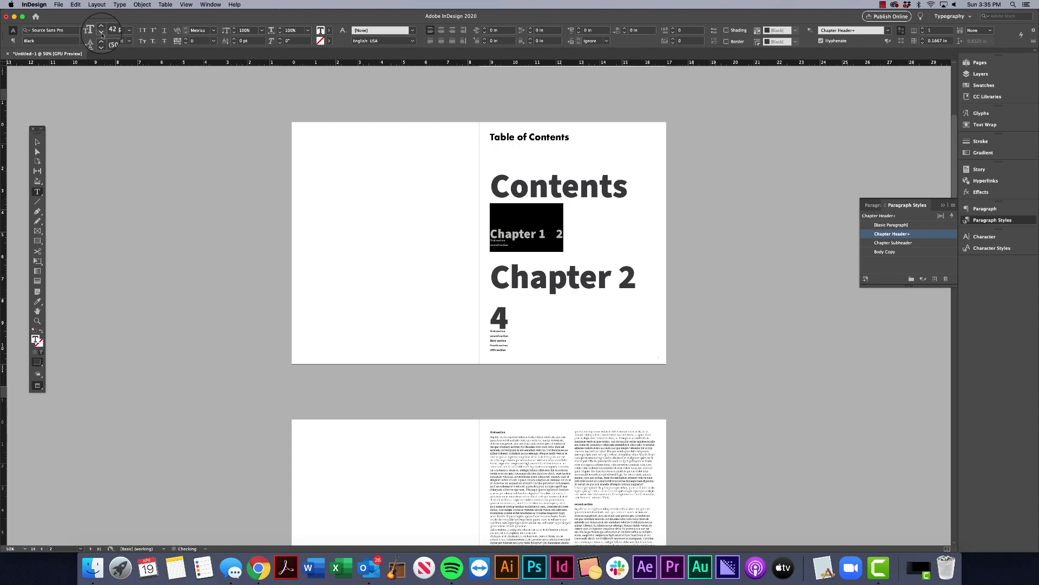
pyautogui.click(101, 35)
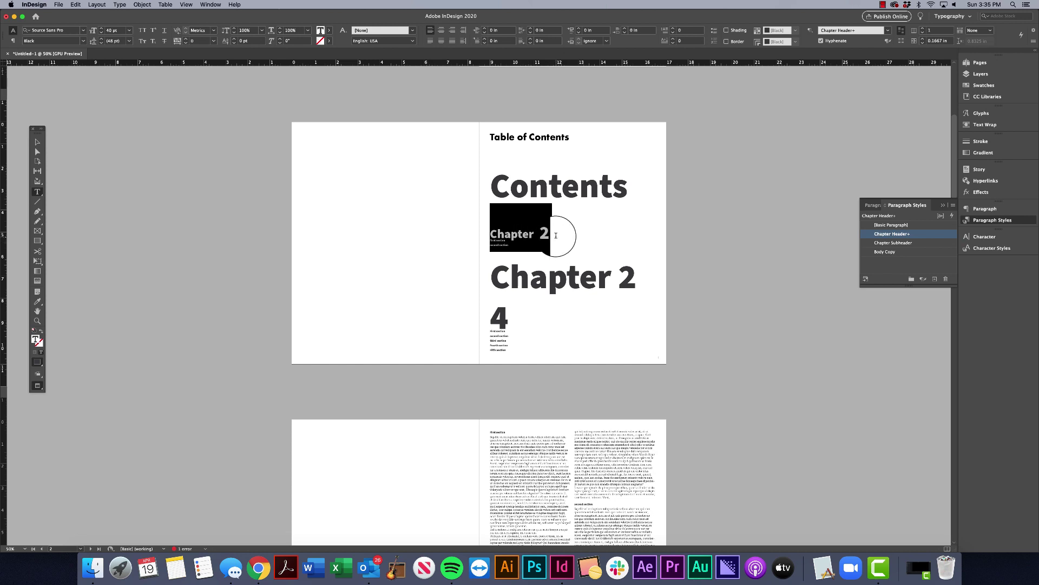
pyautogui.click(101, 34)
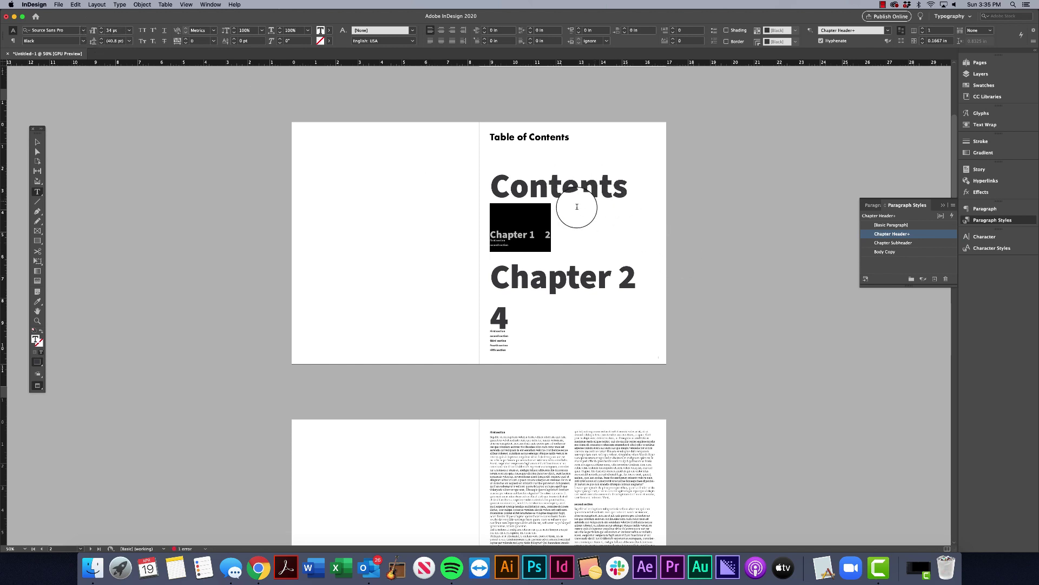
pyautogui.click(119, 5)
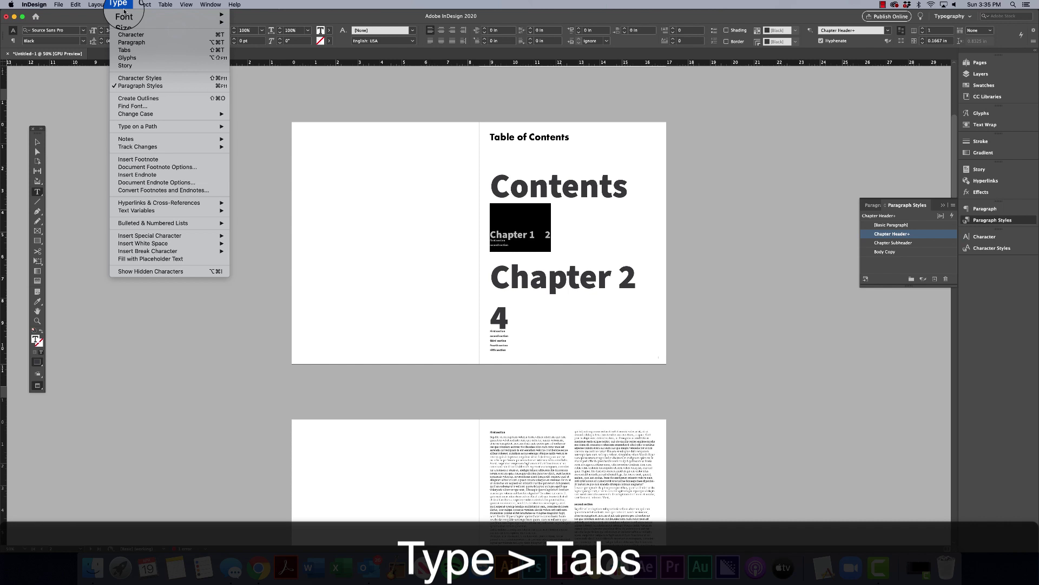
# Add a tab stop at 5.6111 in so Chapter 1's page number 2 sits at the right end
pyautogui.click(124, 50)
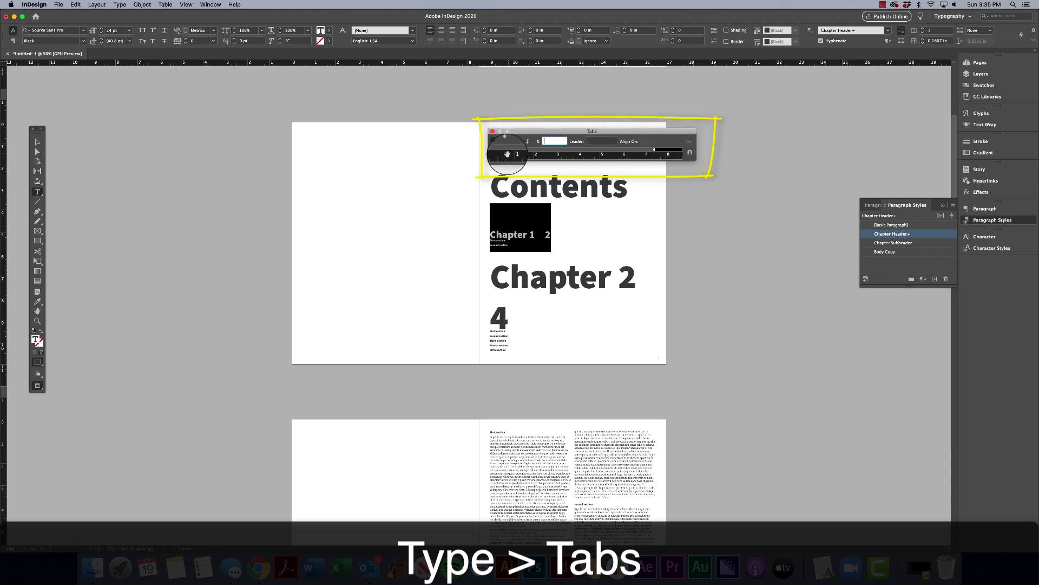
pyautogui.moveTo(492, 223); pyautogui.dragTo(544, 241)
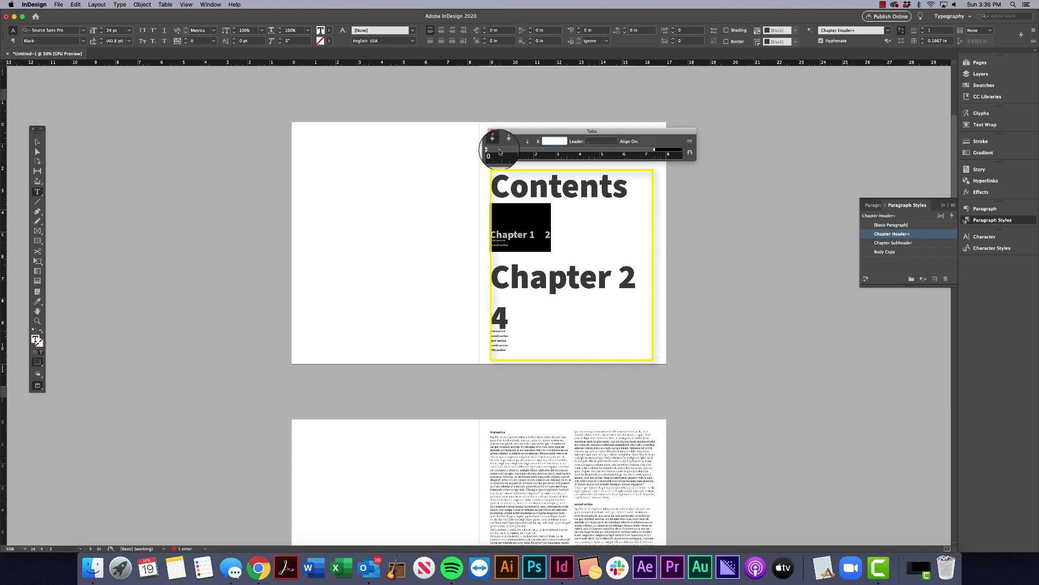
pyautogui.click(604, 150)
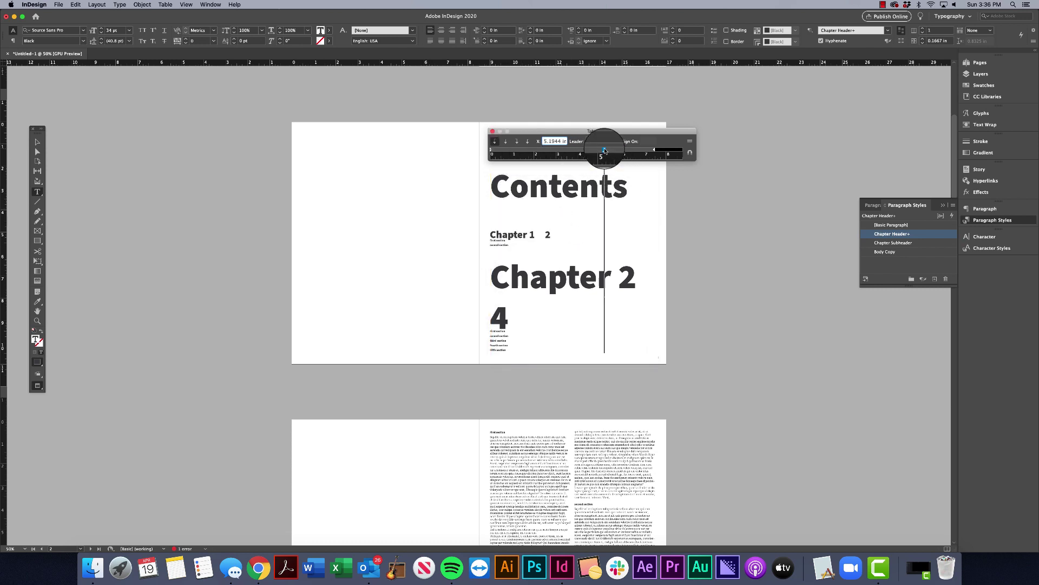
pyautogui.moveTo(604, 151); pyautogui.dragTo(608, 151)
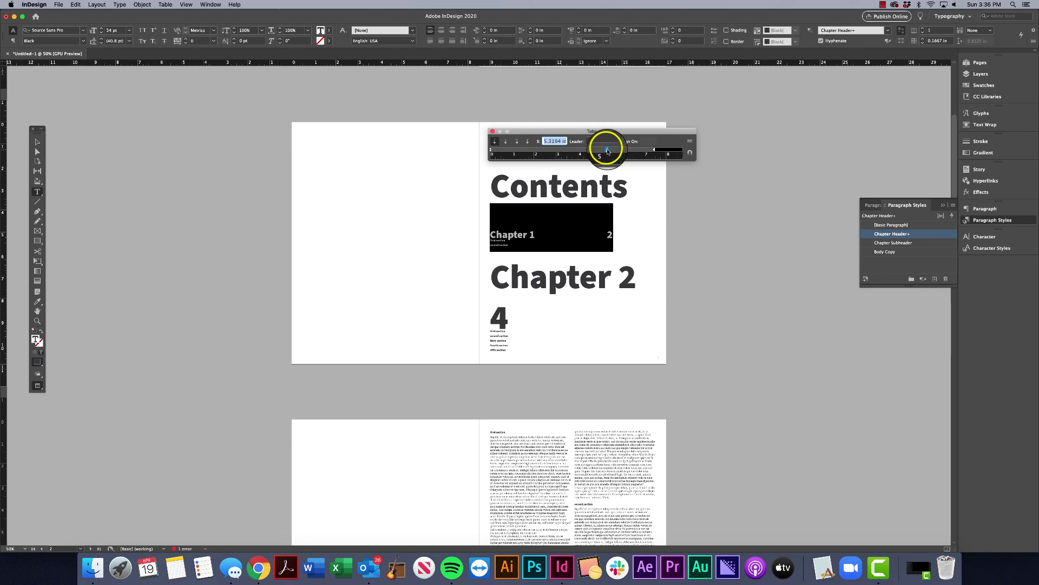
pyautogui.moveTo(607, 151); pyautogui.dragTo(609, 131)
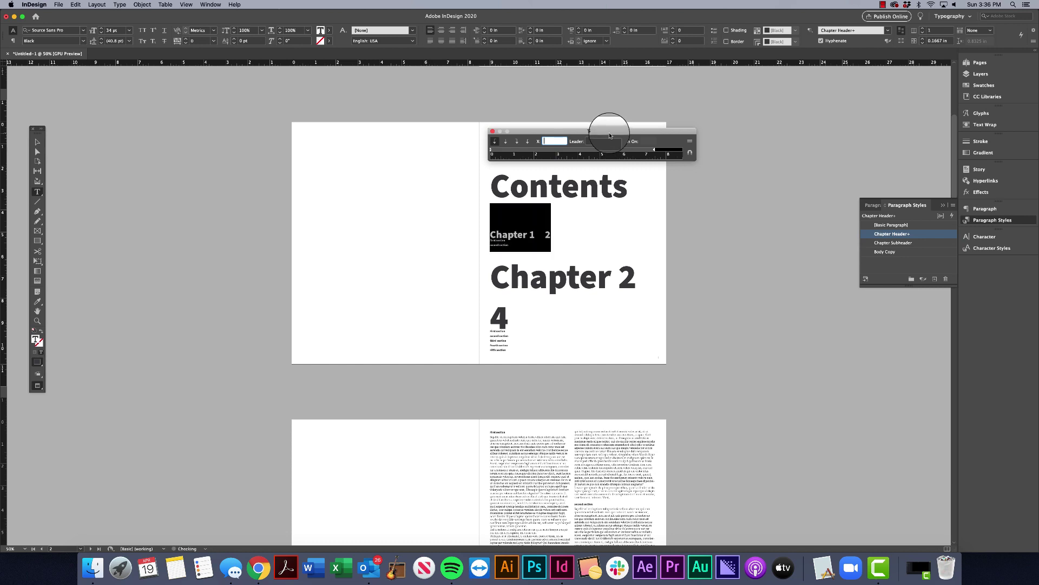
pyautogui.click(609, 150)
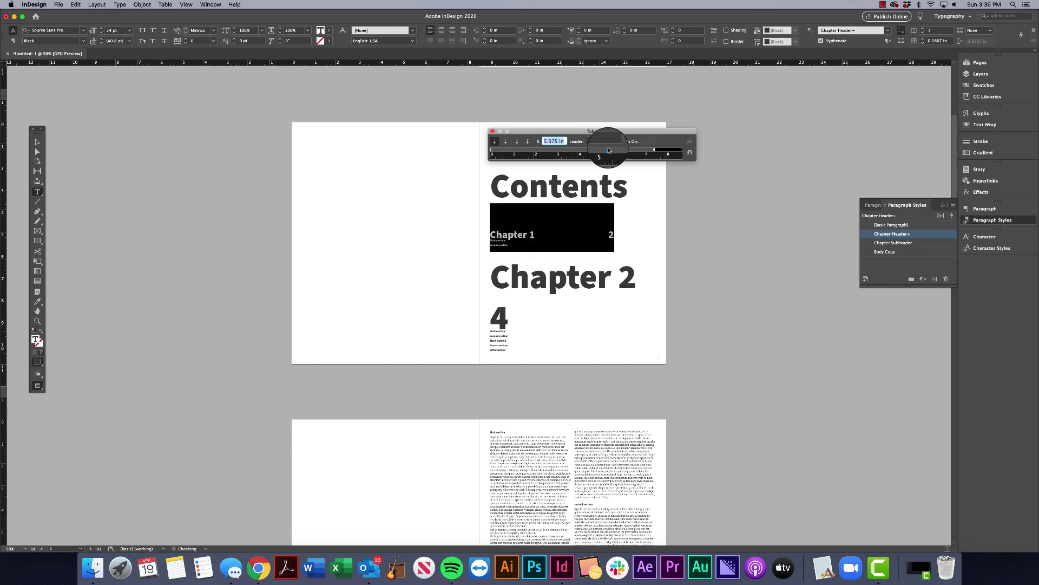
pyautogui.moveTo(608, 150); pyautogui.dragTo(614, 151)
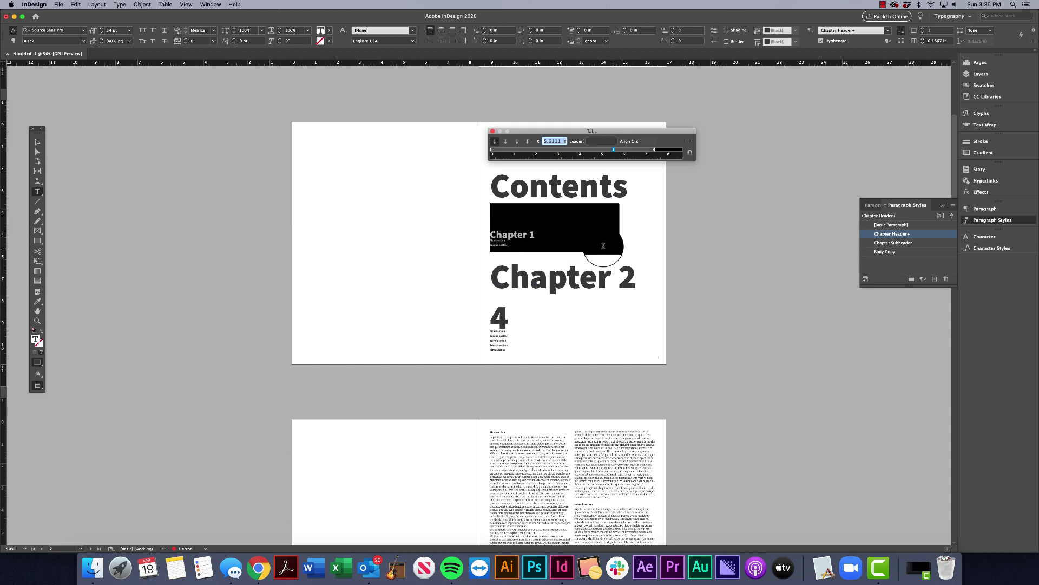
pyautogui.click(601, 141)
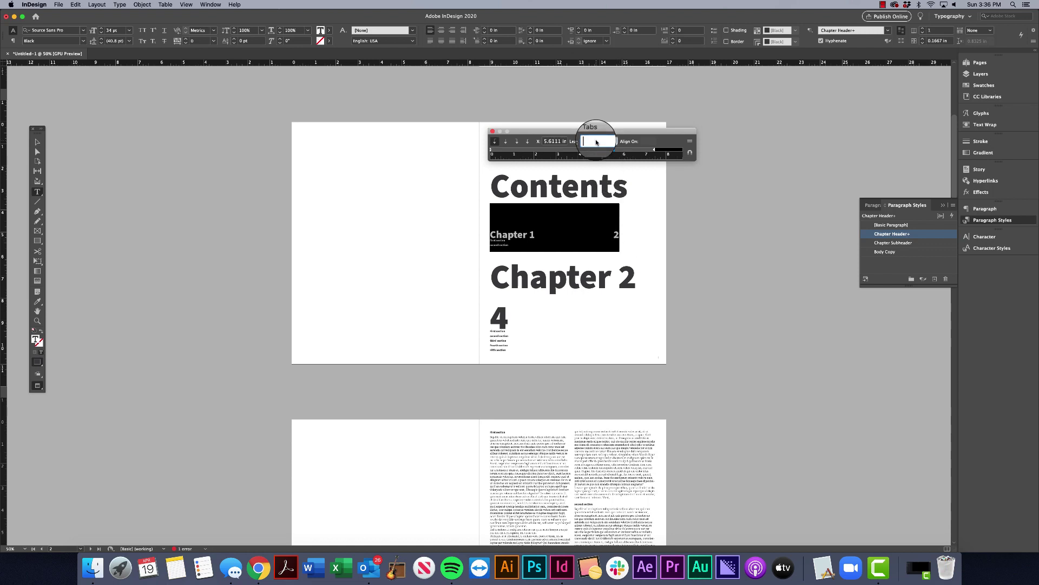
# Try dot, dash and underscore leaders, settling on a '.' dot leader for Chapter 1
pyautogui.write('.')
pyautogui.press('Return')
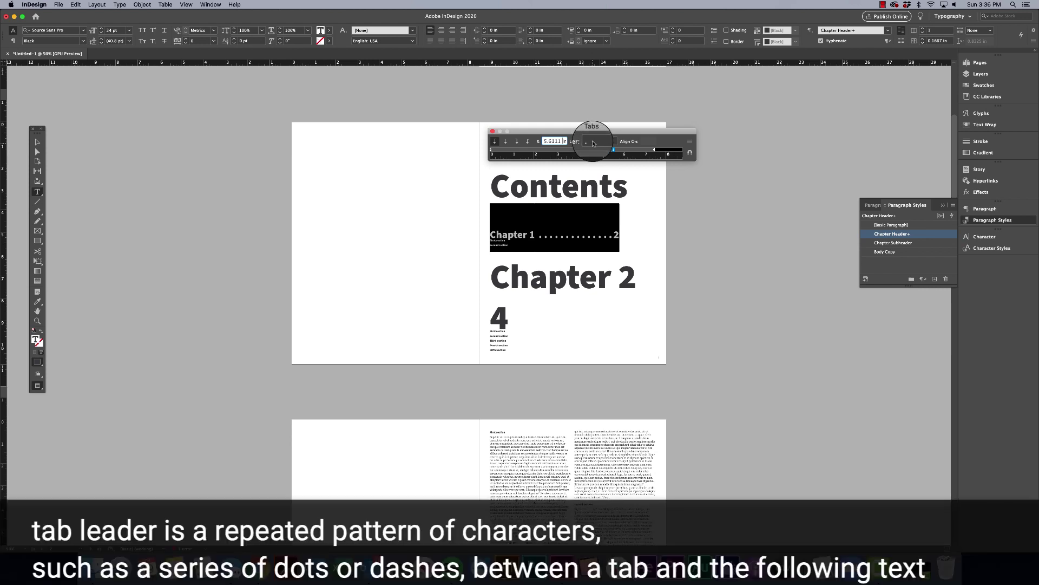
pyautogui.write('.')
pyautogui.press('Return')
pyautogui.press('Tab')
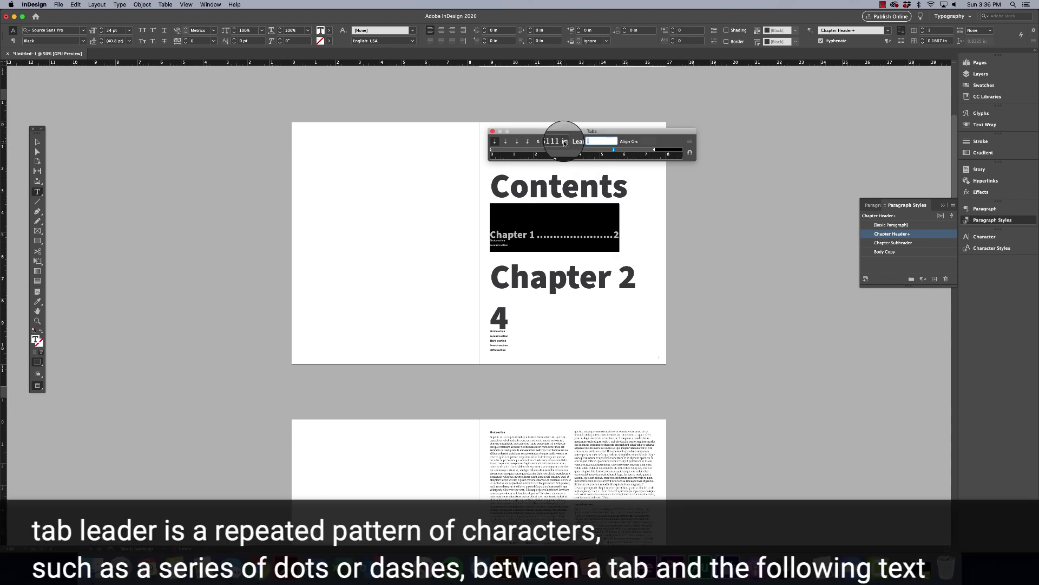
pyautogui.write('-')
pyautogui.press('Return')
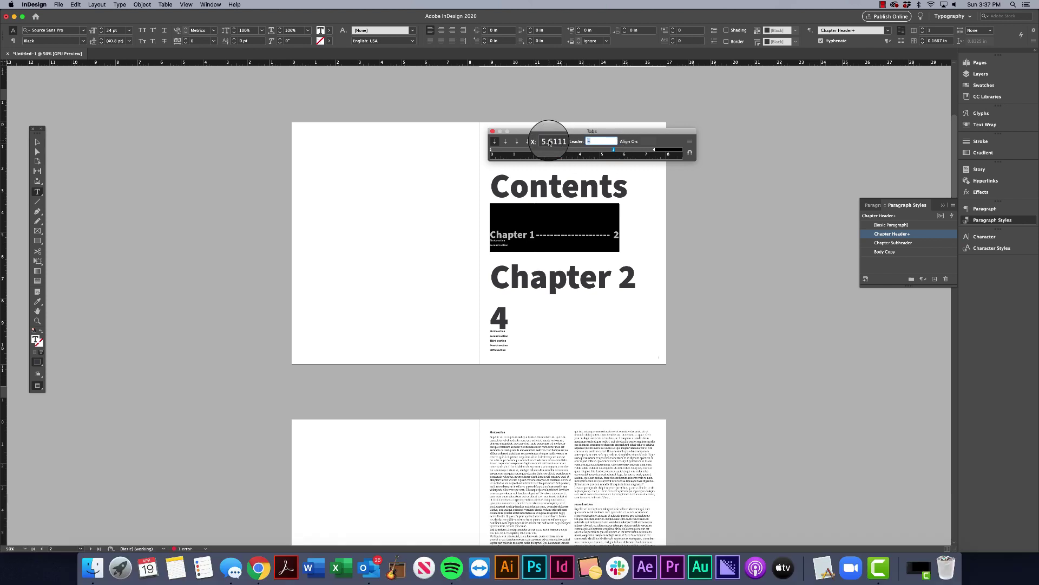
pyautogui.press('Return')
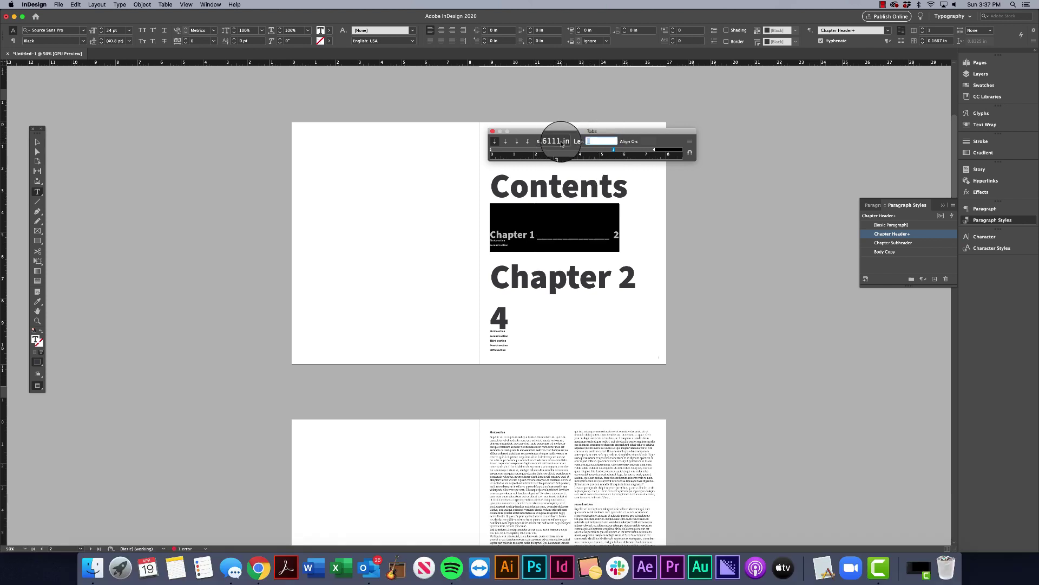
pyautogui.click(560, 142)
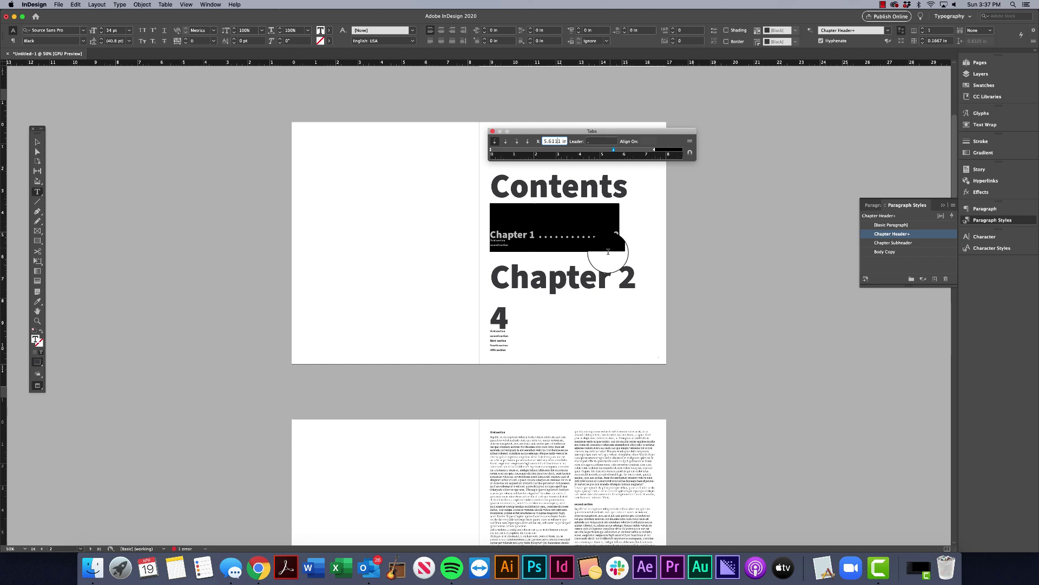
# Move the Tabs panel off the heading and align its ruler above the contents frame
pyautogui.moveTo(626, 131); pyautogui.dragTo(757, 98)
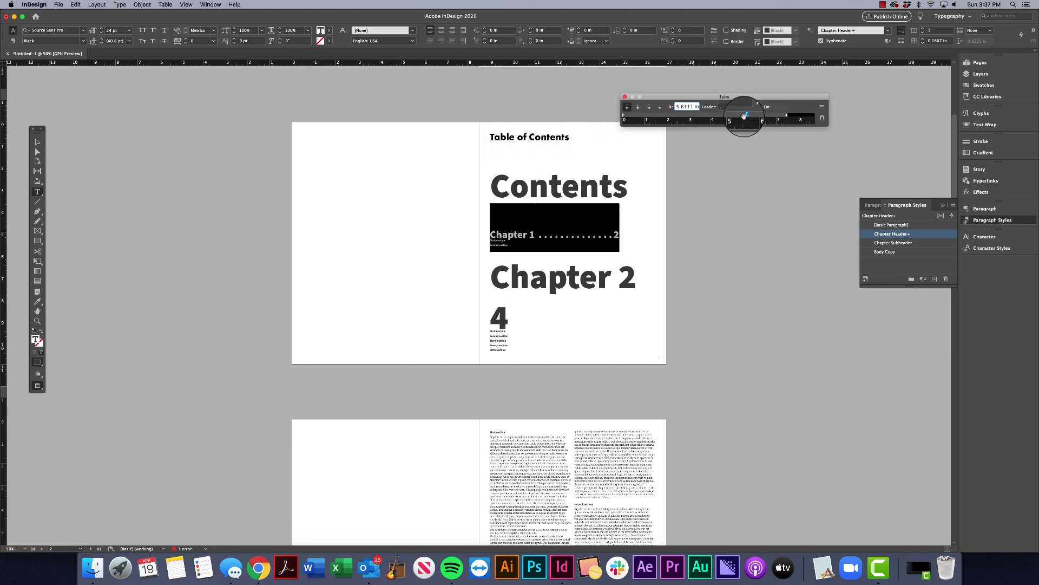
pyautogui.click(690, 153)
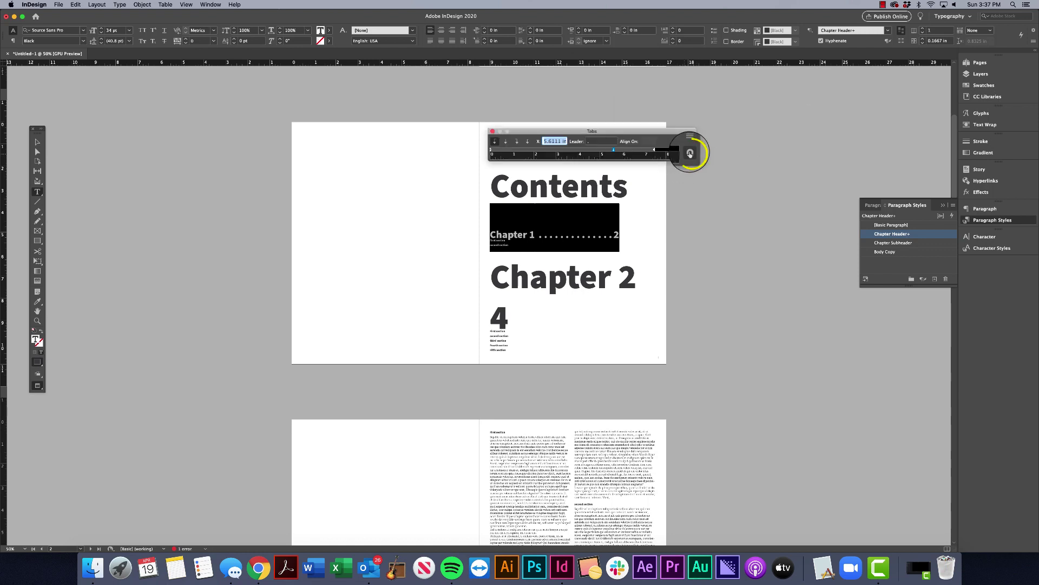
pyautogui.click(690, 153)
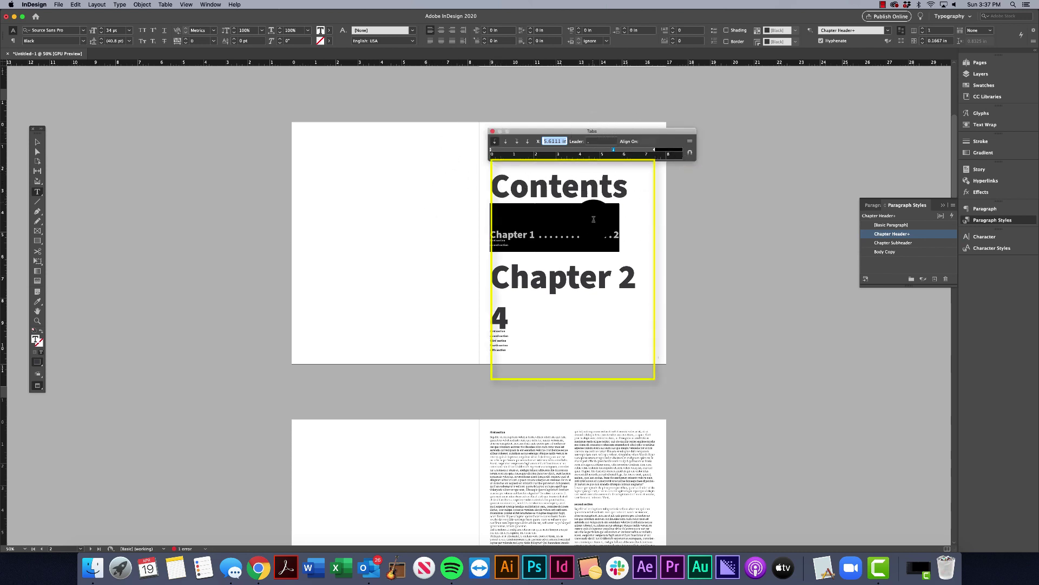
# Close the Tabs panel and create a new paragraph style group named ToC
pyautogui.click(493, 131)
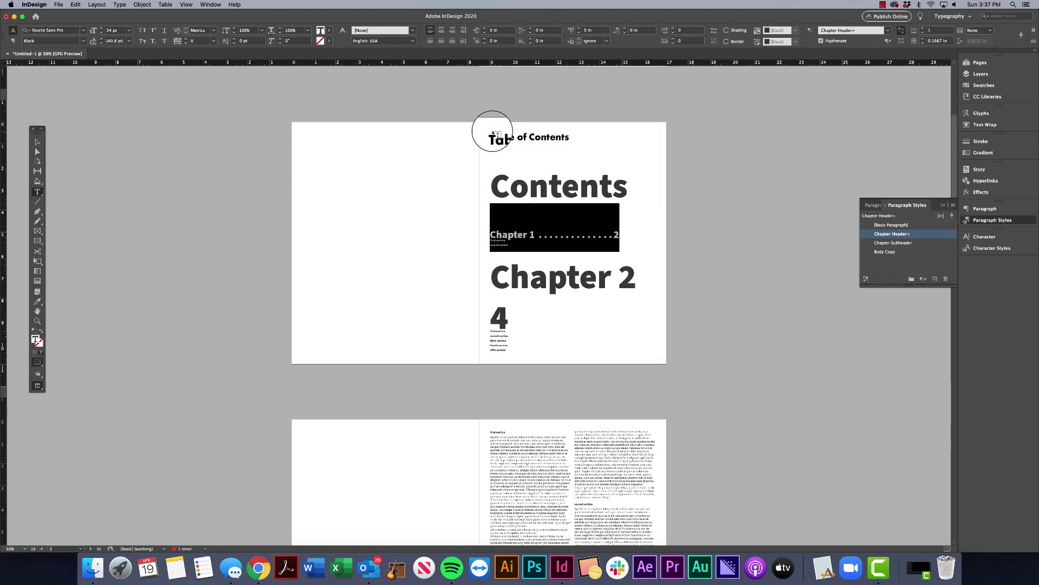
pyautogui.click(590, 226)
pyautogui.moveTo(605, 235); pyautogui.dragTo(634, 236)
pyautogui.click(494, 233)
pyautogui.click(926, 279)
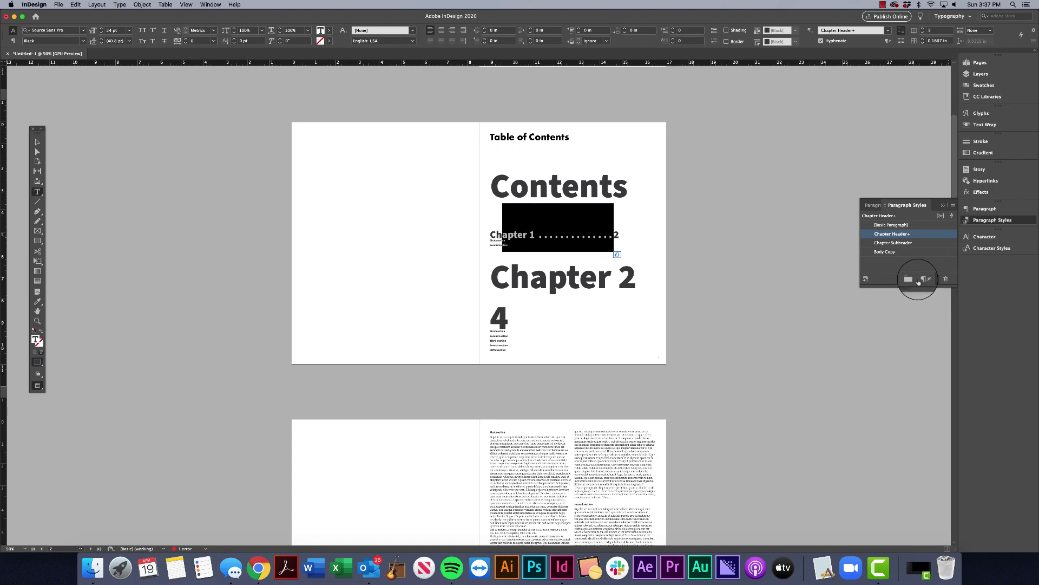
pyautogui.click(912, 278)
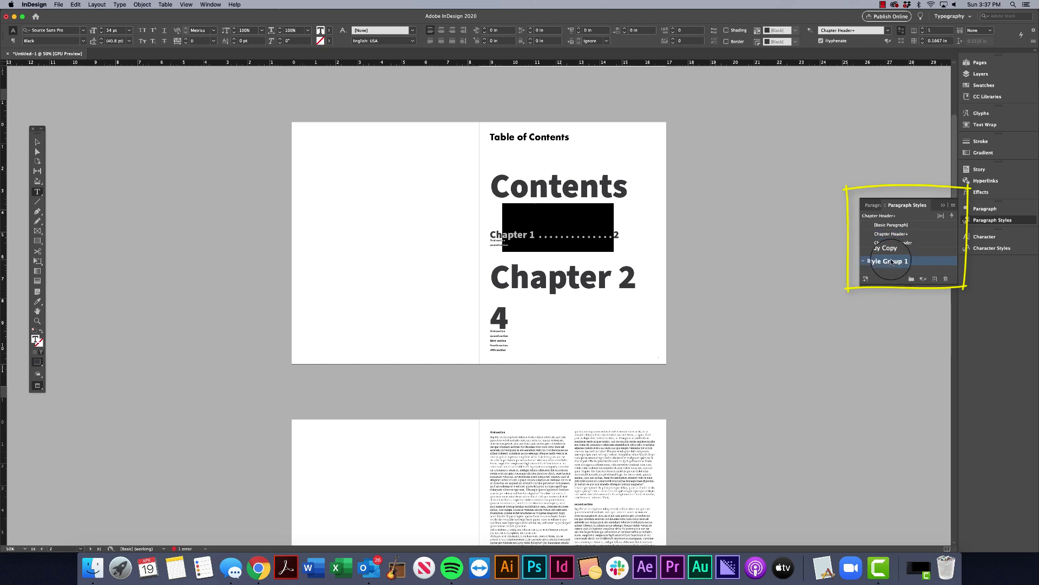
pyautogui.doubleClick(891, 262)
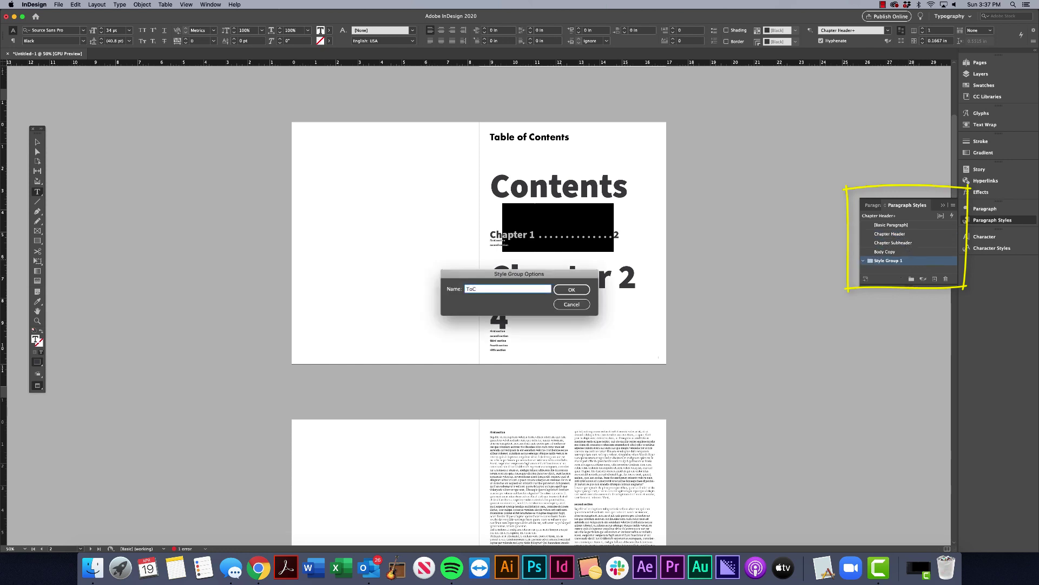
pyautogui.press('Return')
# Add a ToC Chapter Header paragraph style to the ToC group from the Chapter 1 entry
pyautogui.click(935, 279)
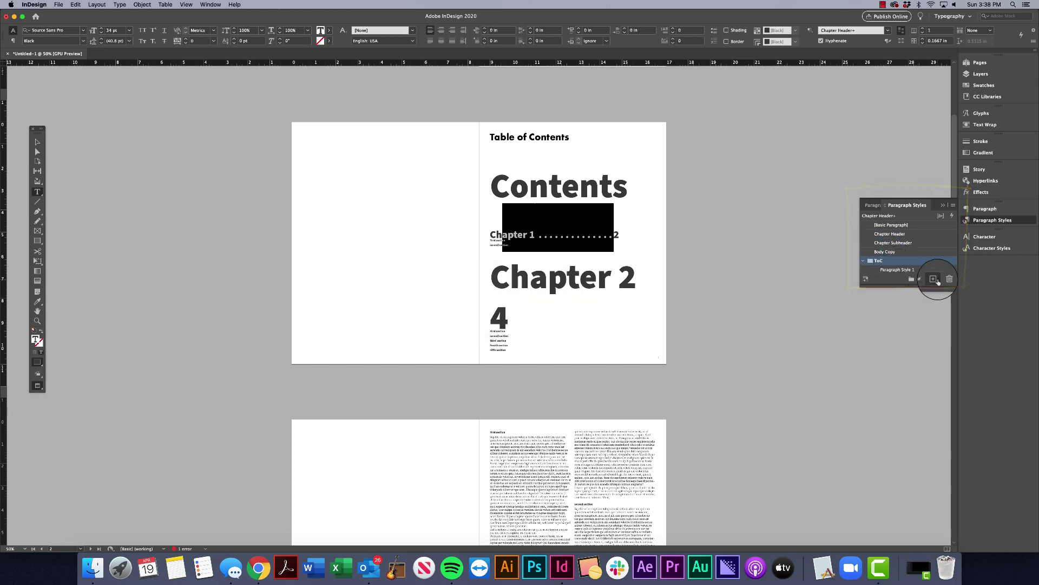
pyautogui.doubleClick(901, 269)
pyautogui.write('ToC Chapter Header')
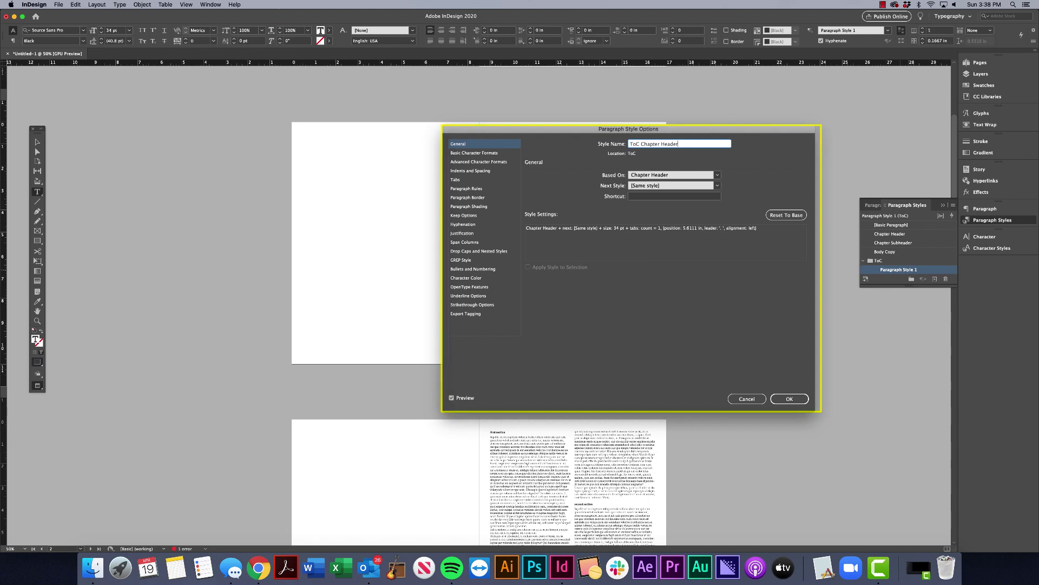
pyautogui.press('Return')
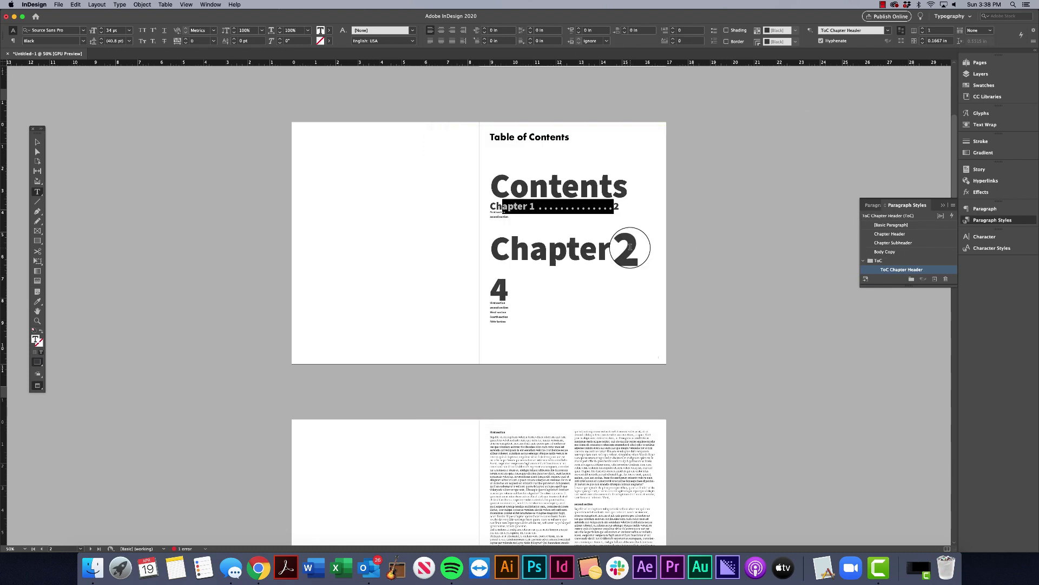
pyautogui.moveTo(508, 219); pyautogui.dragTo(481, 211)
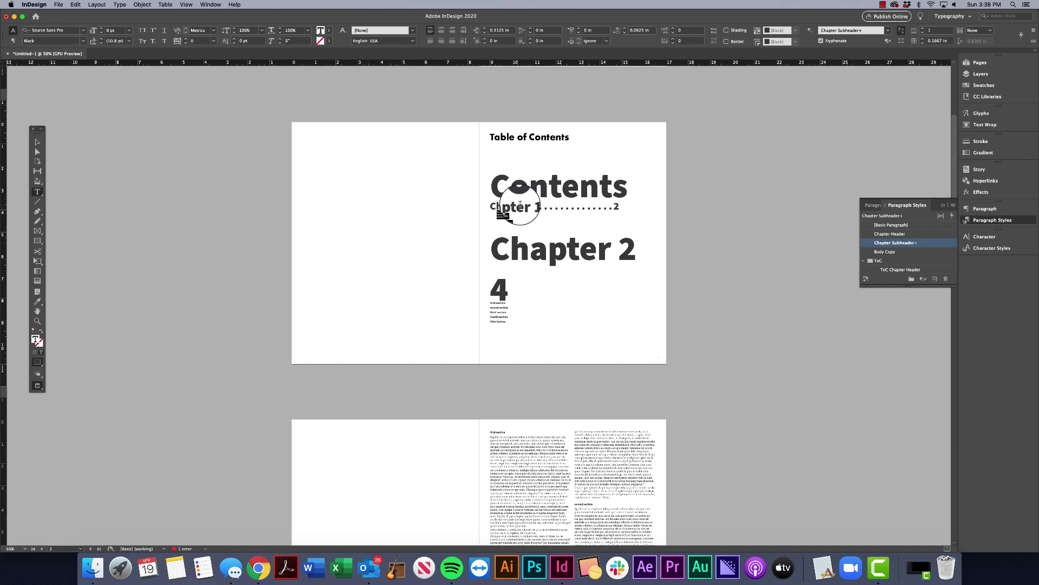
pyautogui.click(503, 206)
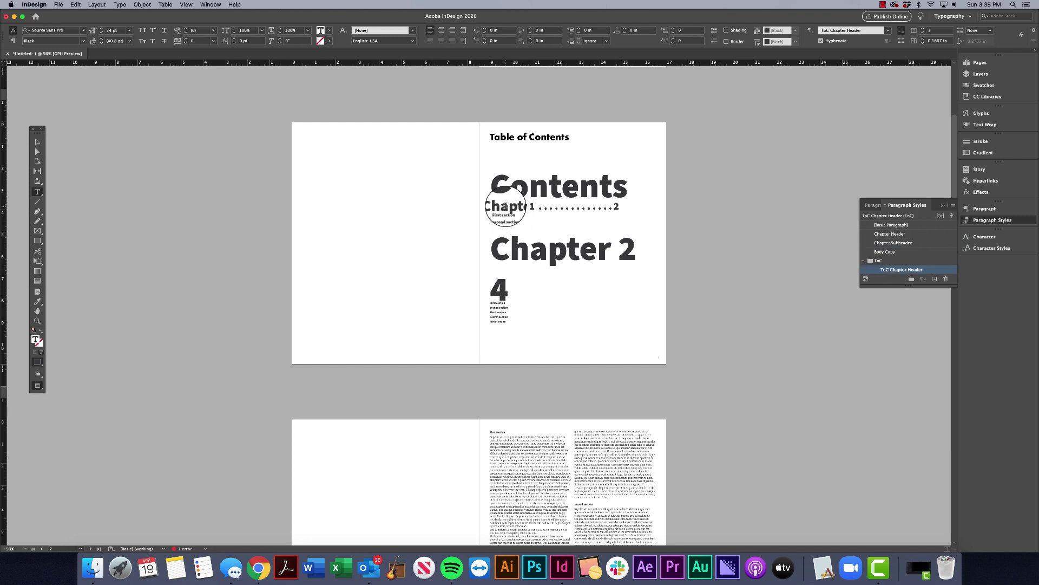
# Give the Chapter 1 entry 0.0625 in Space After and redefine ToC Chapter Header from it
pyautogui.moveTo(509, 208); pyautogui.dragTo(494, 205)
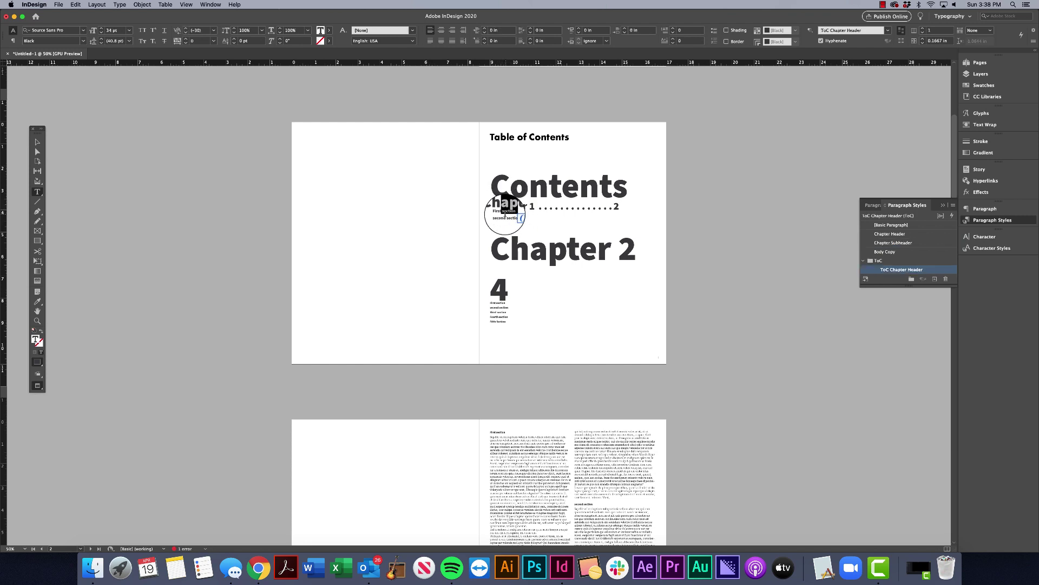
pyautogui.click(625, 29)
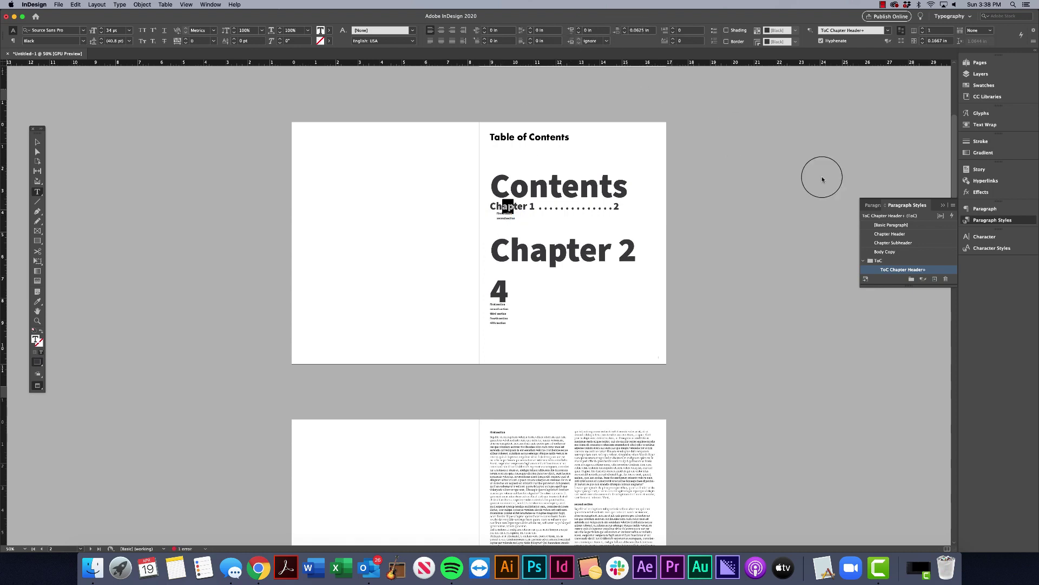
pyautogui.rightClick(913, 270)
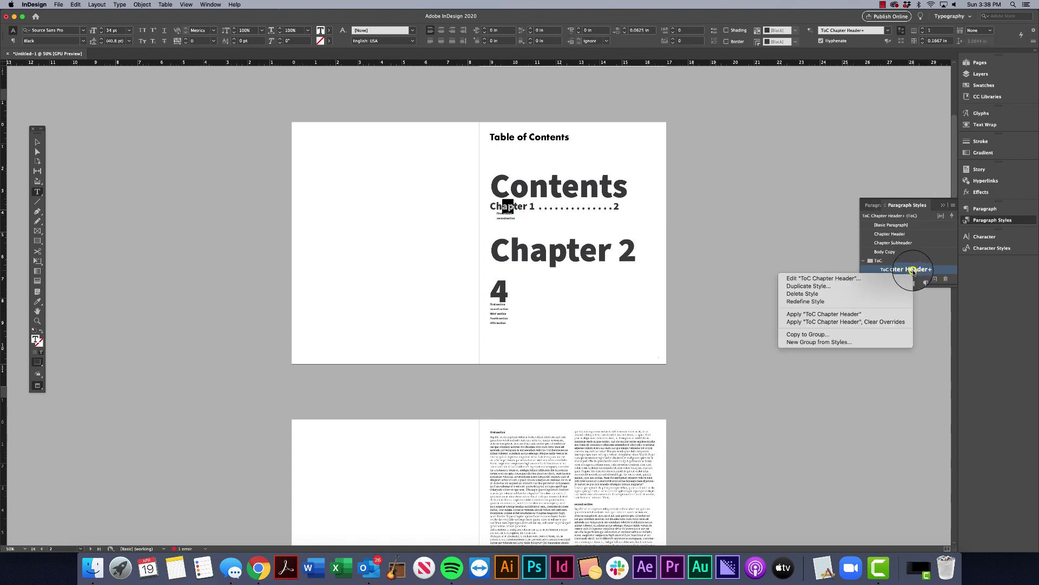
pyautogui.click(827, 302)
pyautogui.doubleClick(507, 213)
# Make the First section line all caps with a dark grey K=60 text fill
pyautogui.tripleClick(501, 213)
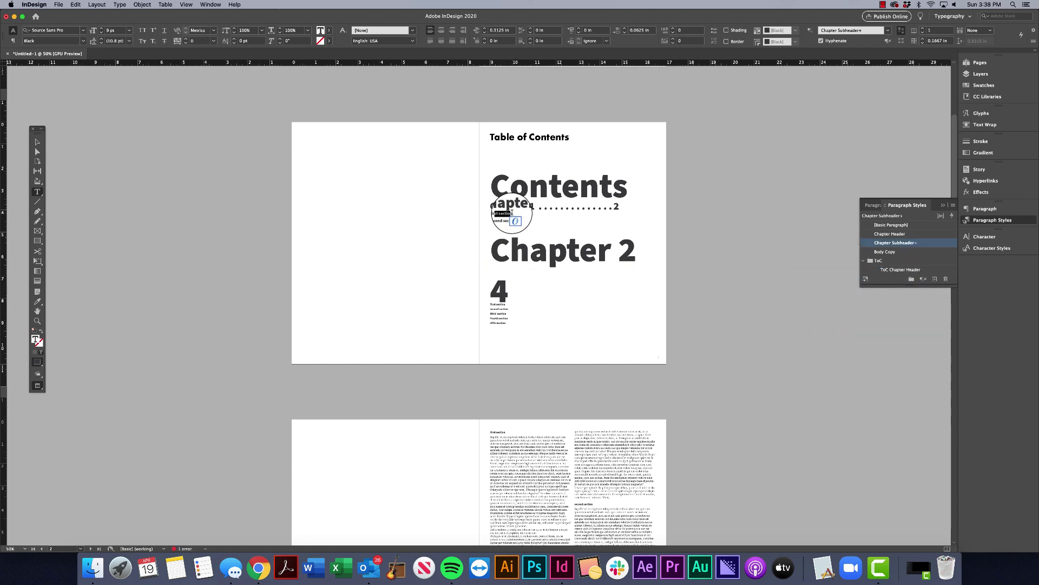
pyautogui.click(137, 31)
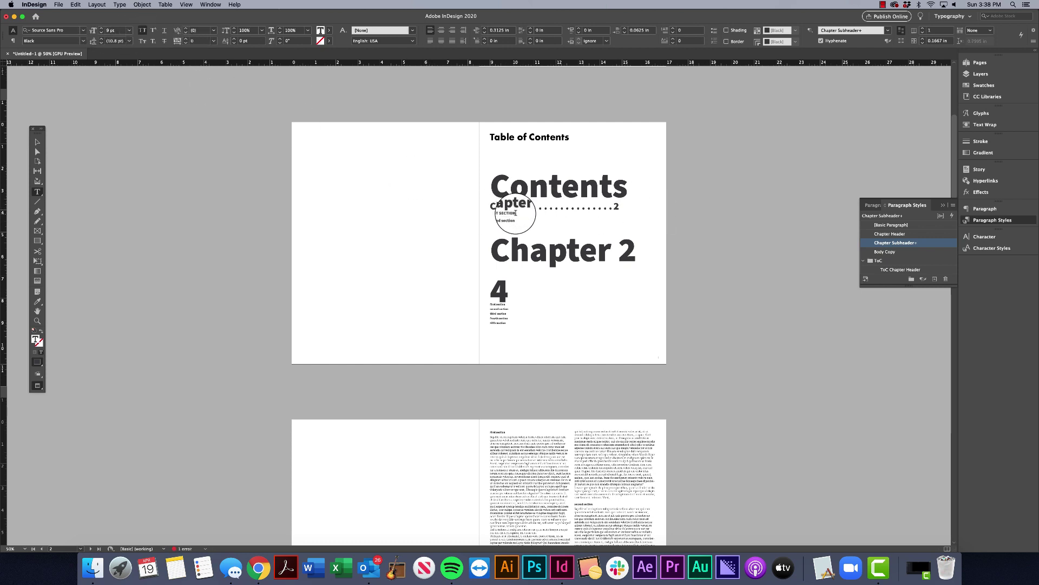
pyautogui.click(329, 31)
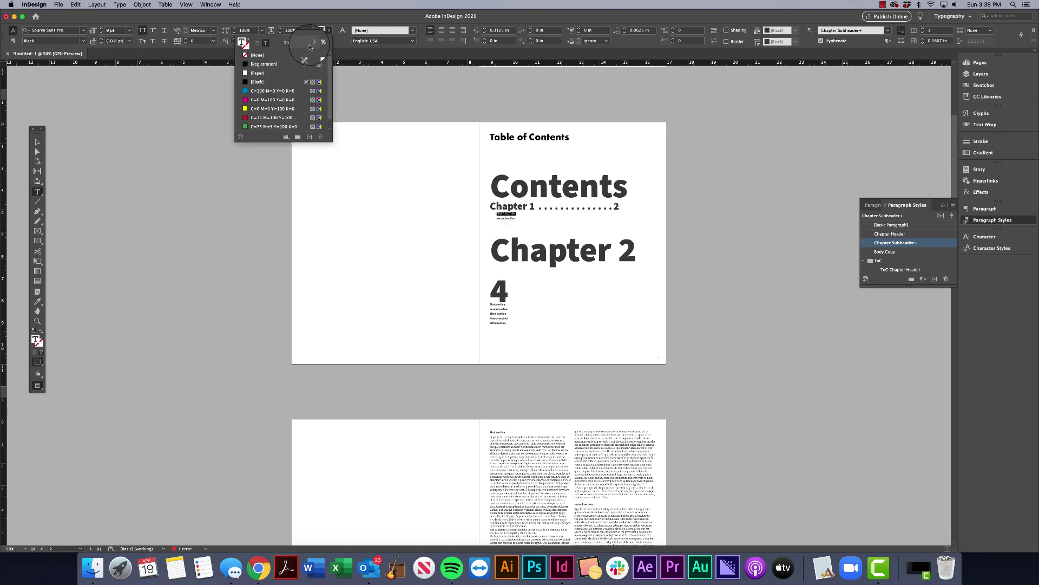
pyautogui.scroll(-1, 301, 105)
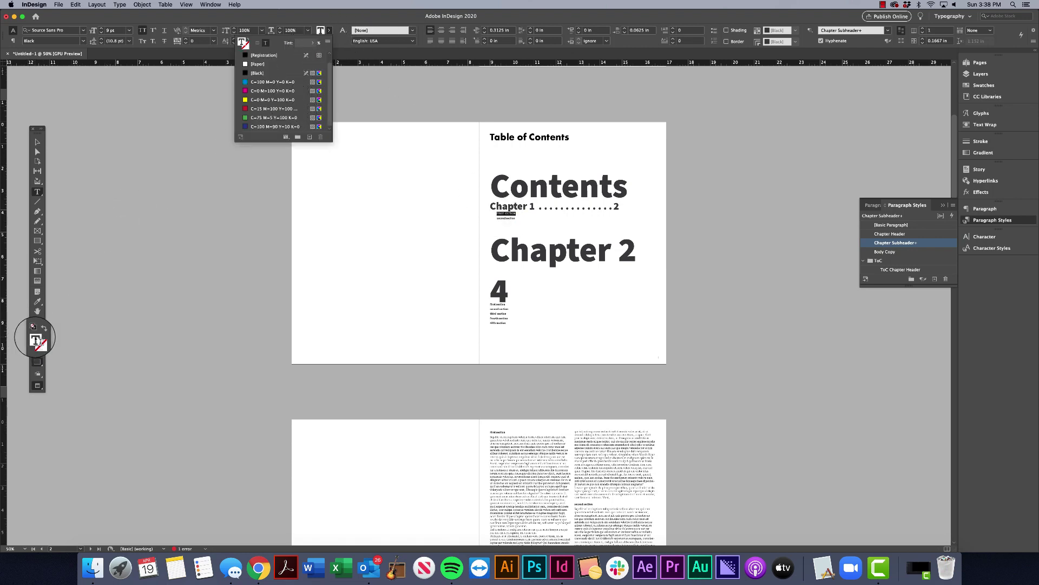
pyautogui.doubleClick(35, 339)
pyautogui.click(571, 321)
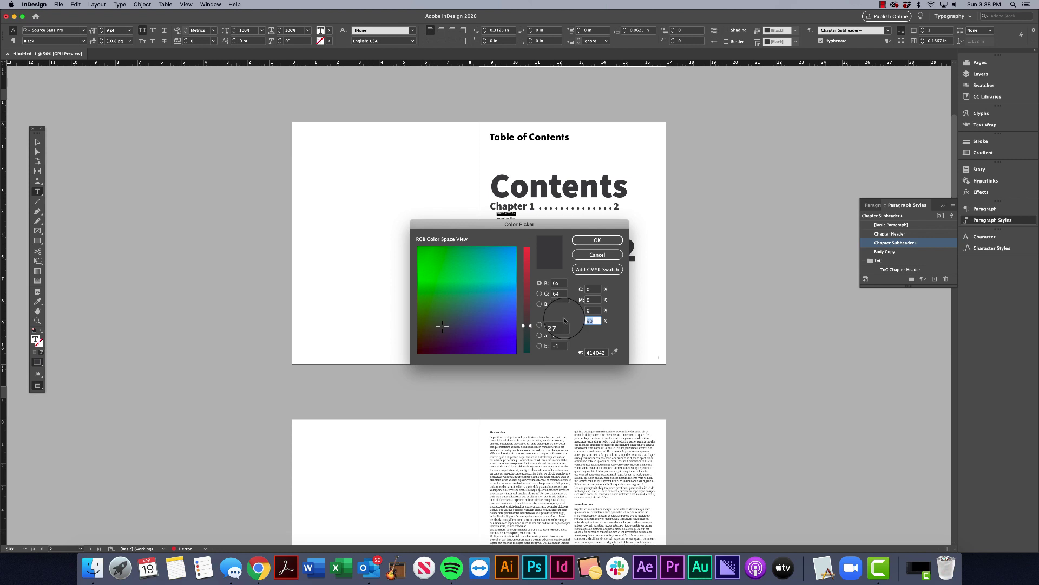
pyautogui.doubleClick(593, 320)
pyautogui.press('Return')
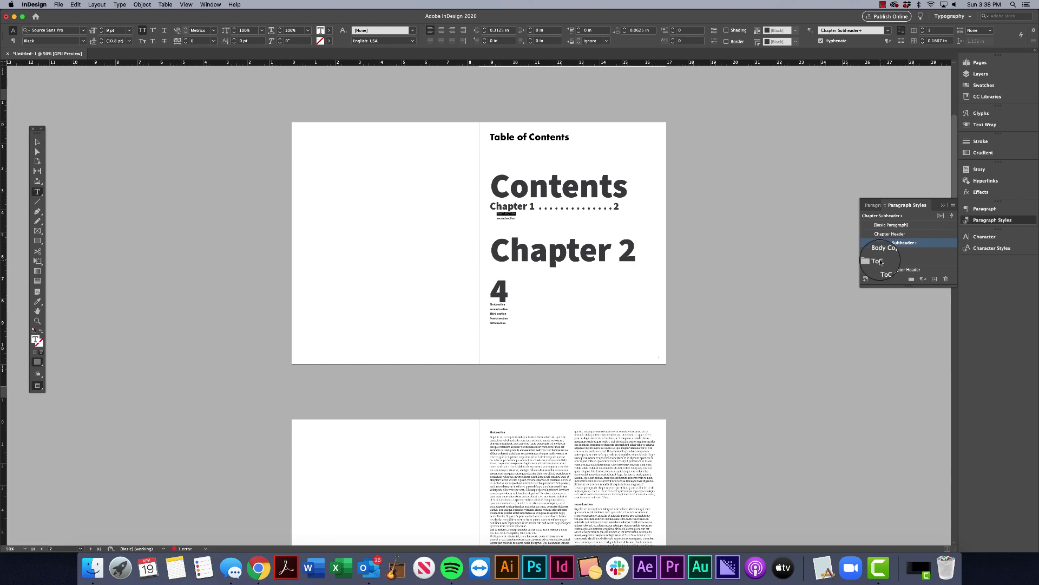
# Create a paragraph style 'ToC Subheader' from that line and move it into the ToC group
pyautogui.click(934, 279)
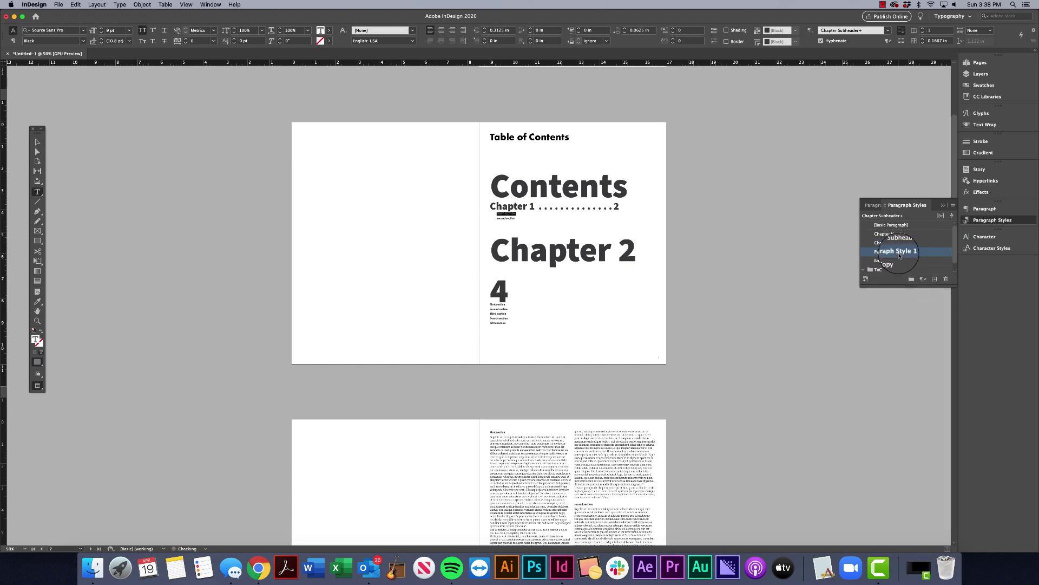
pyautogui.doubleClick(899, 252)
pyautogui.write('T')
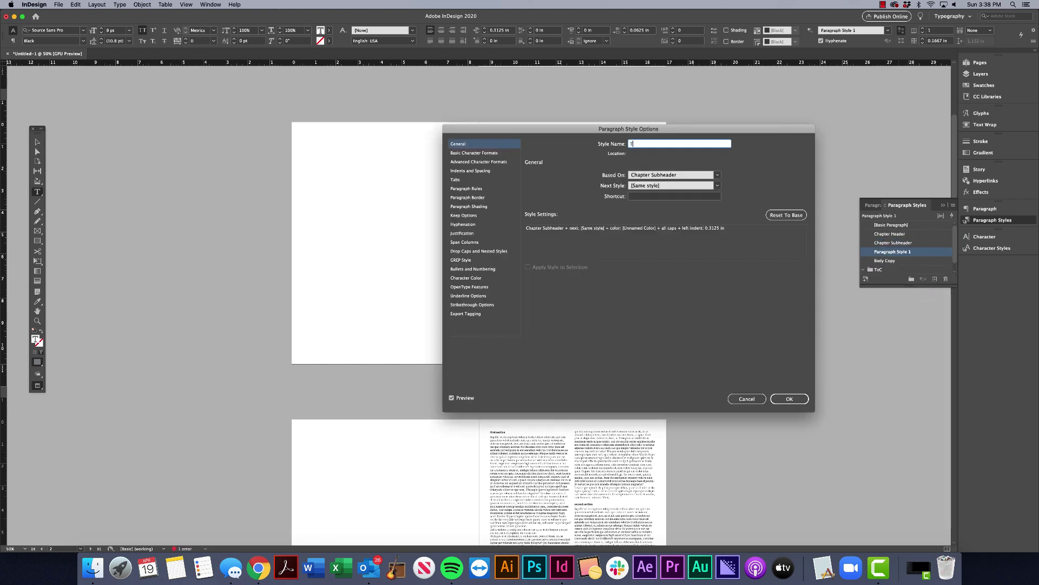
pyautogui.write('oC Subheader')
pyautogui.press('Return')
pyautogui.moveTo(891, 252); pyautogui.dragTo(878, 269)
pyautogui.scroll(-1, 899, 259)
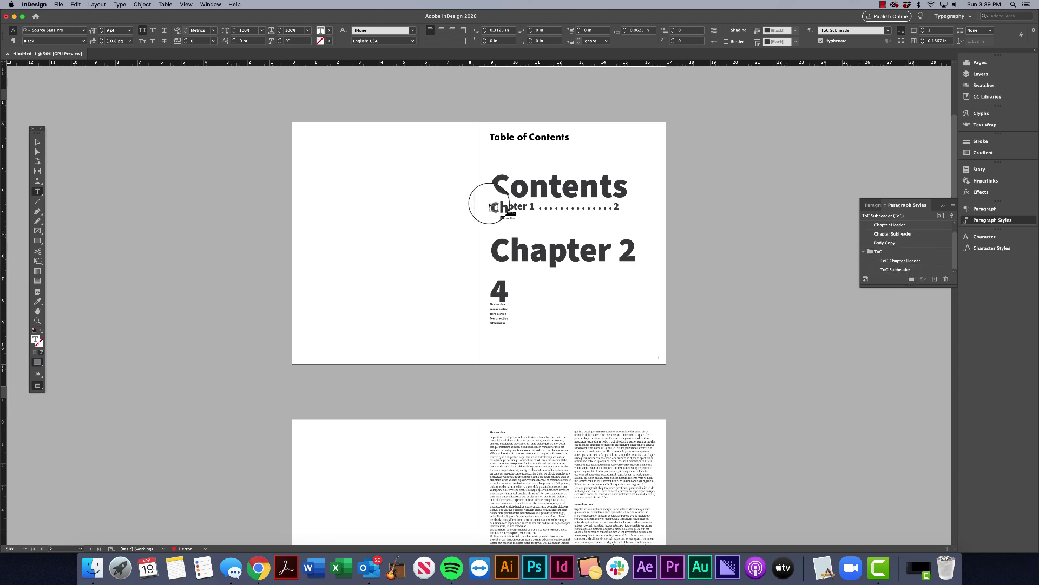
# Select the Contents frame and format Chapter Header entries with ToC Chapter Header in the Table of Contents settings
pyautogui.moveTo(521, 219); pyautogui.dragTo(579, 251)
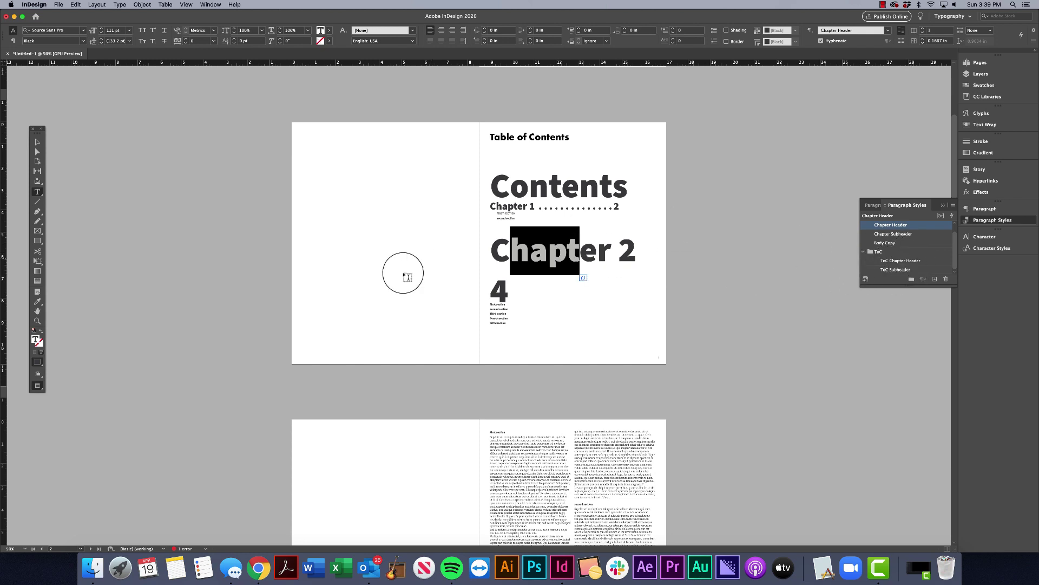
pyautogui.click(36, 140)
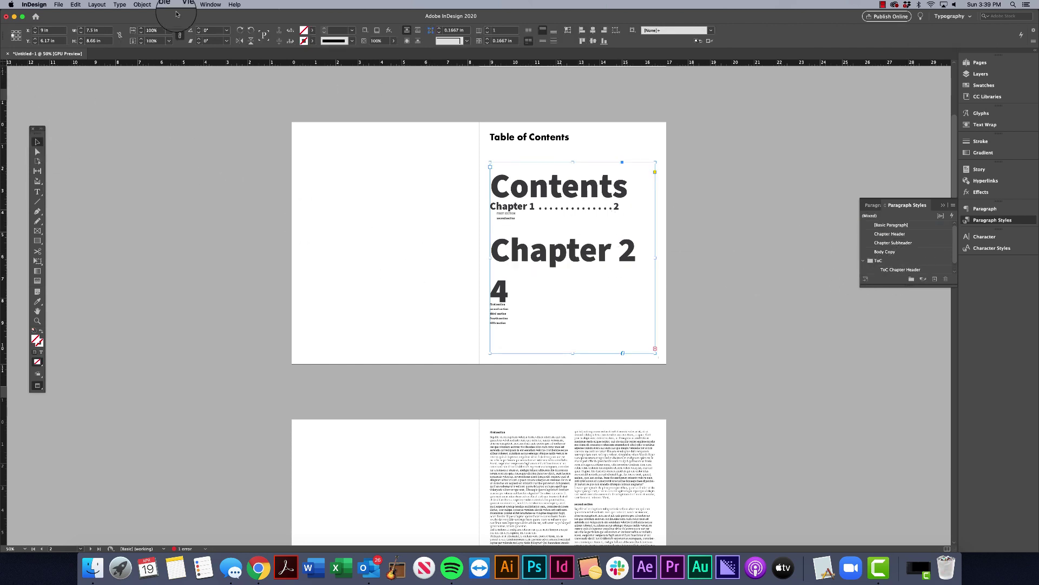
pyautogui.click(96, 5)
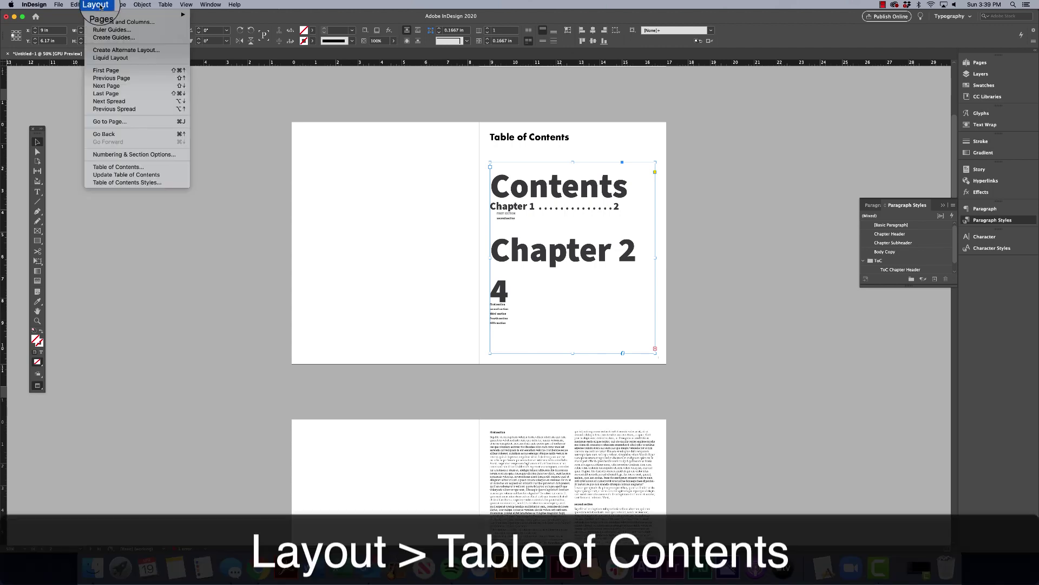
pyautogui.click(121, 168)
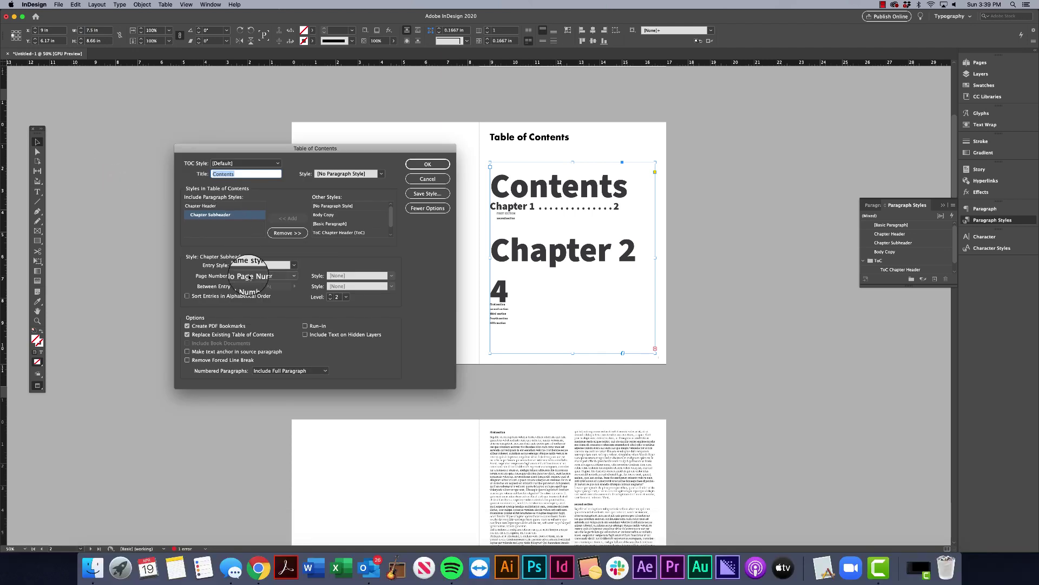
pyautogui.click(209, 206)
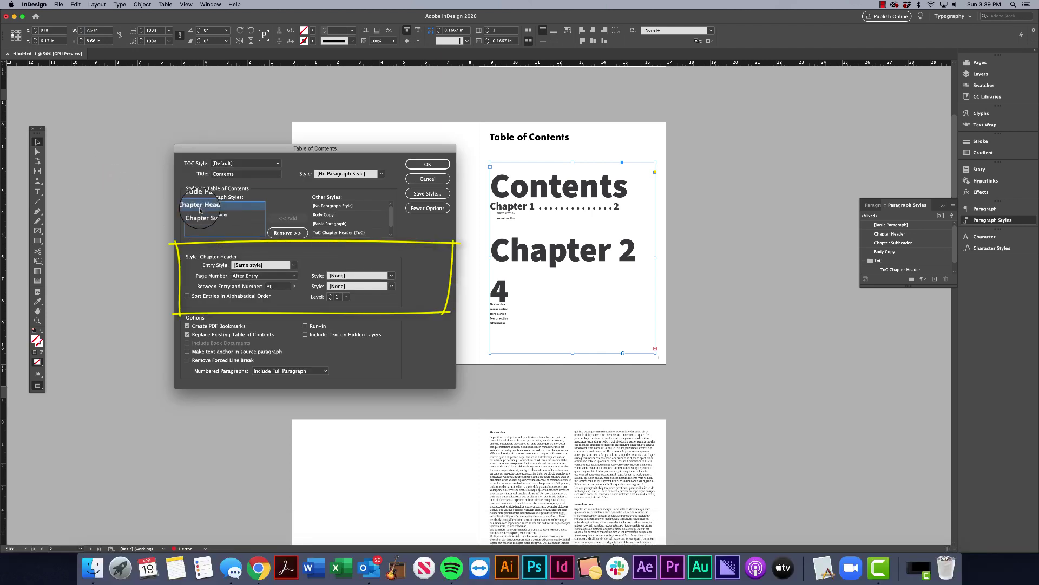
pyautogui.click(293, 266)
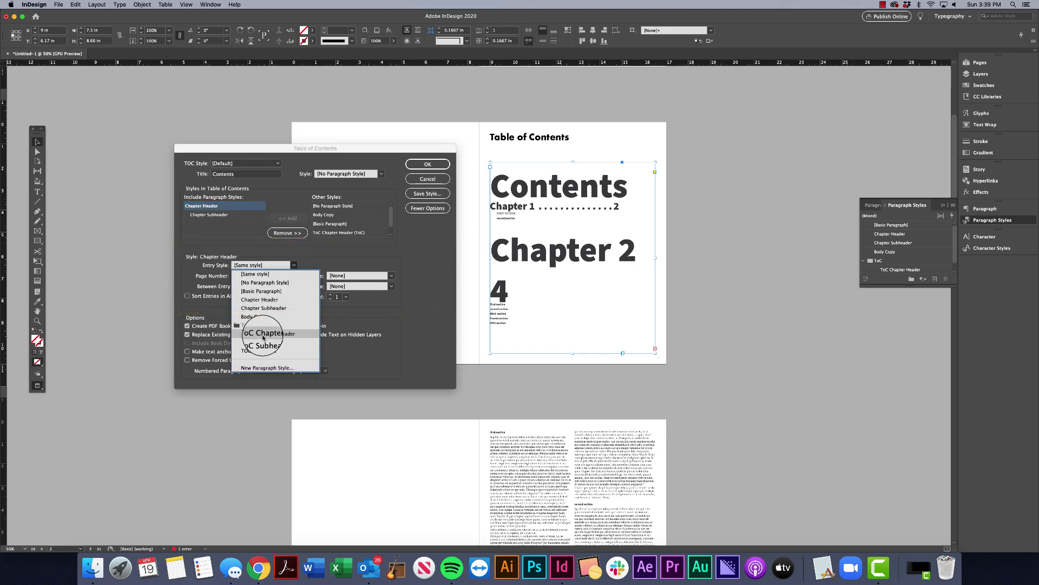
pyautogui.click(263, 334)
# Format Chapter Subheader entries with ToC Subheader, regenerate the Contents, and select the old heading frame
pyautogui.click(209, 215)
pyautogui.click(294, 266)
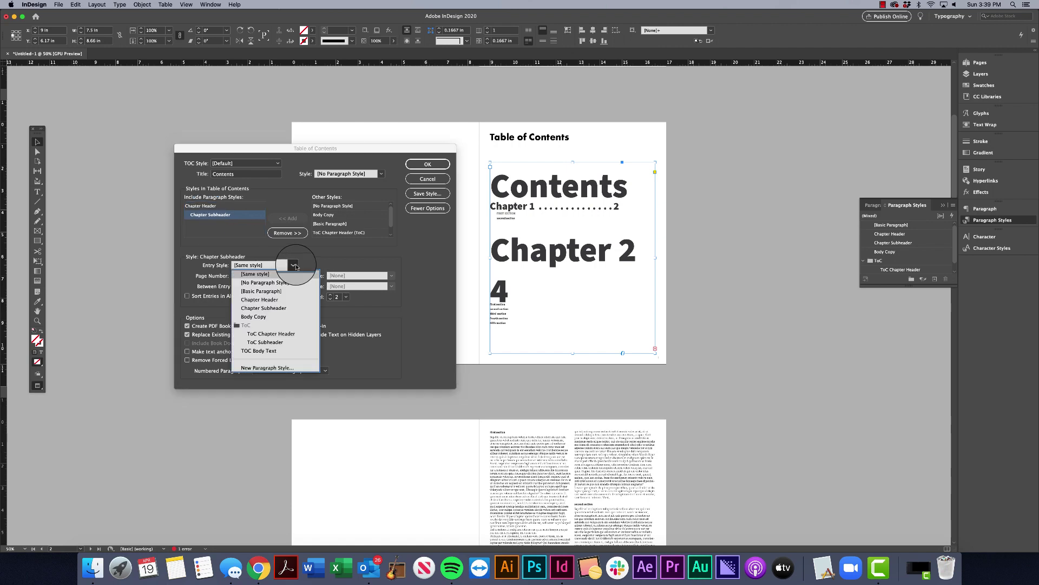
pyautogui.click(265, 344)
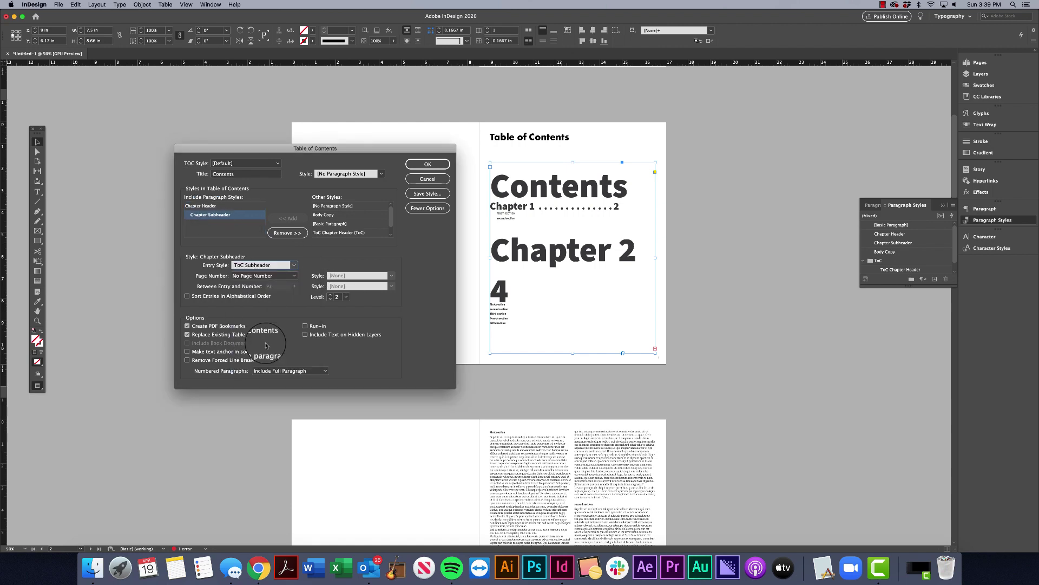
pyautogui.click(420, 166)
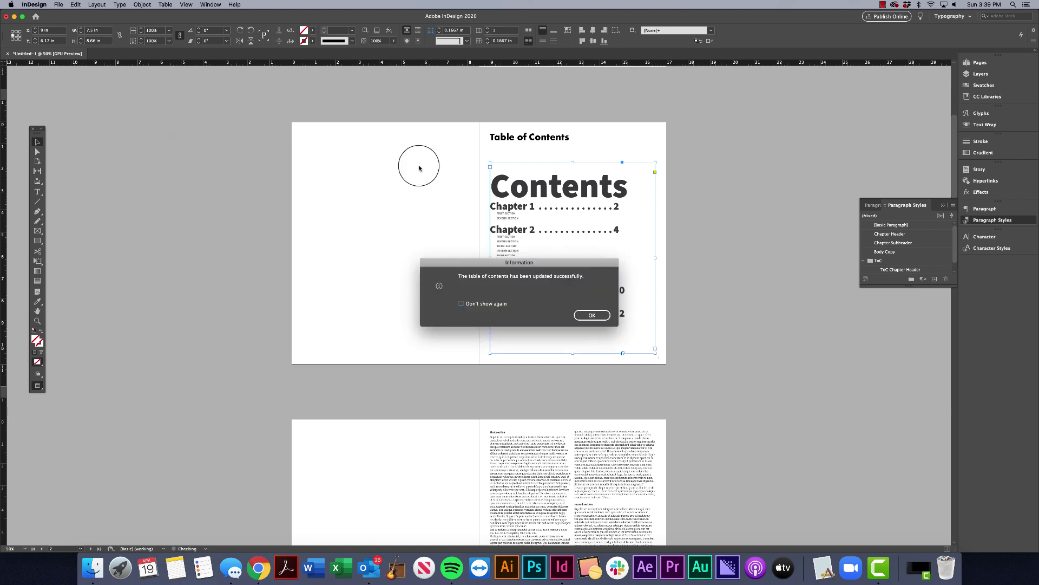
pyautogui.click(590, 317)
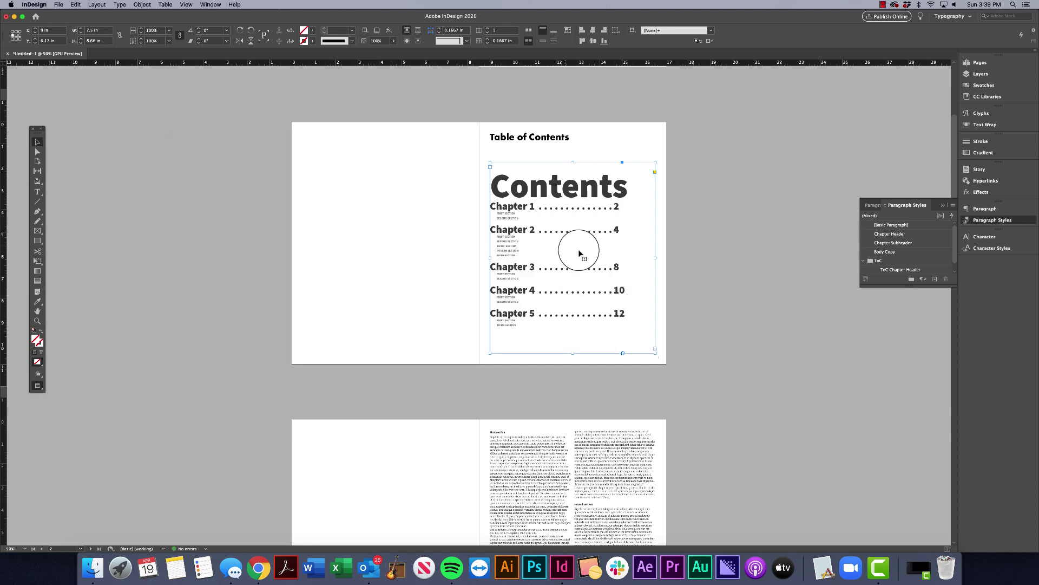
pyautogui.click(548, 138)
# Delete the Table of Contents heading frame and raise the Contents title's Space After to 0.1 in
pyautogui.press('Delete')
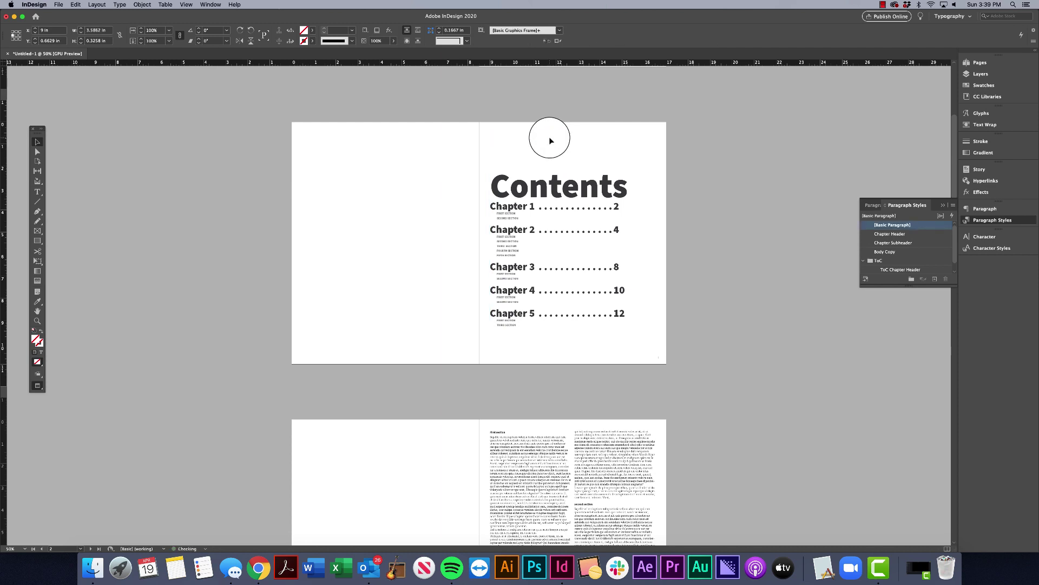
pyautogui.doubleClick(555, 192)
pyautogui.moveTo(529, 187); pyautogui.dragTo(613, 187)
pyautogui.click(625, 29)
pyautogui.click(625, 29)
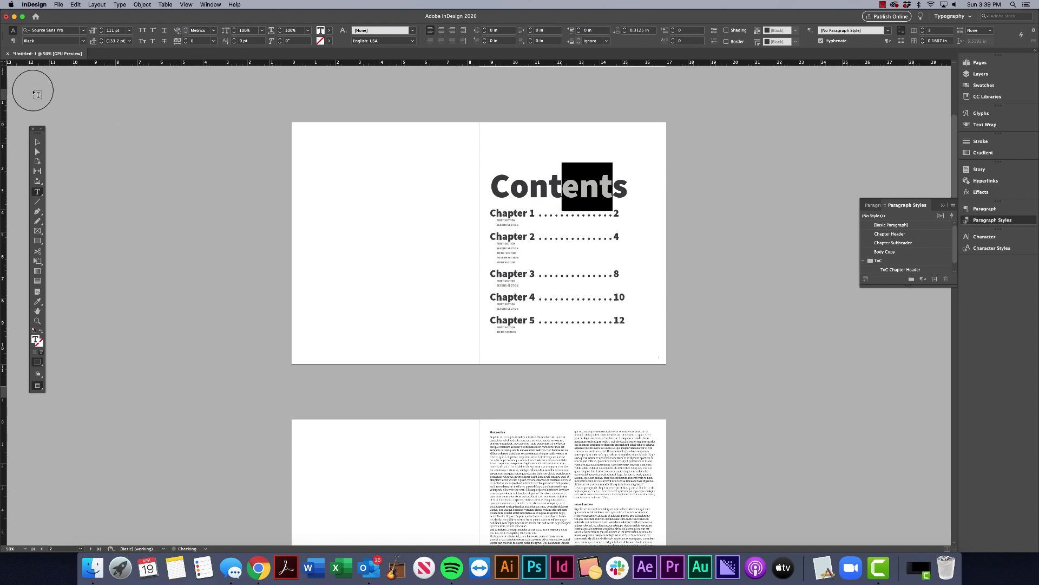
# Move the Contents frame slightly up and to the right, then zoom out to check it
pyautogui.click(36, 142)
pyautogui.moveTo(597, 250); pyautogui.dragTo(625, 236)
pyautogui.click(691, 240)
pyautogui.click(693, 236)
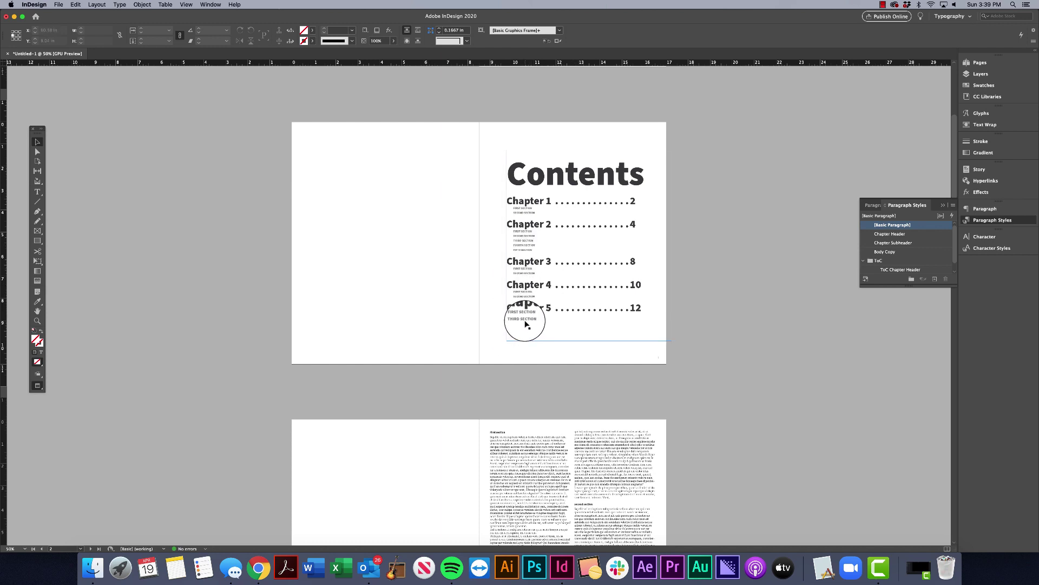
pyautogui.scroll(5, 527, 324)
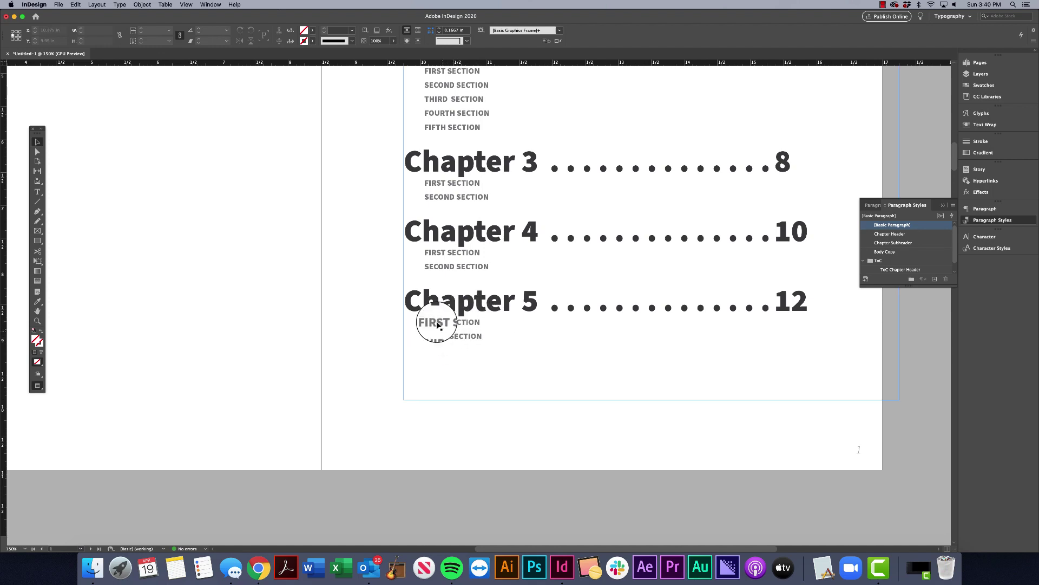
pyautogui.press('super+minus')
pyautogui.press('super+minus')
pyautogui.press('super+minus')
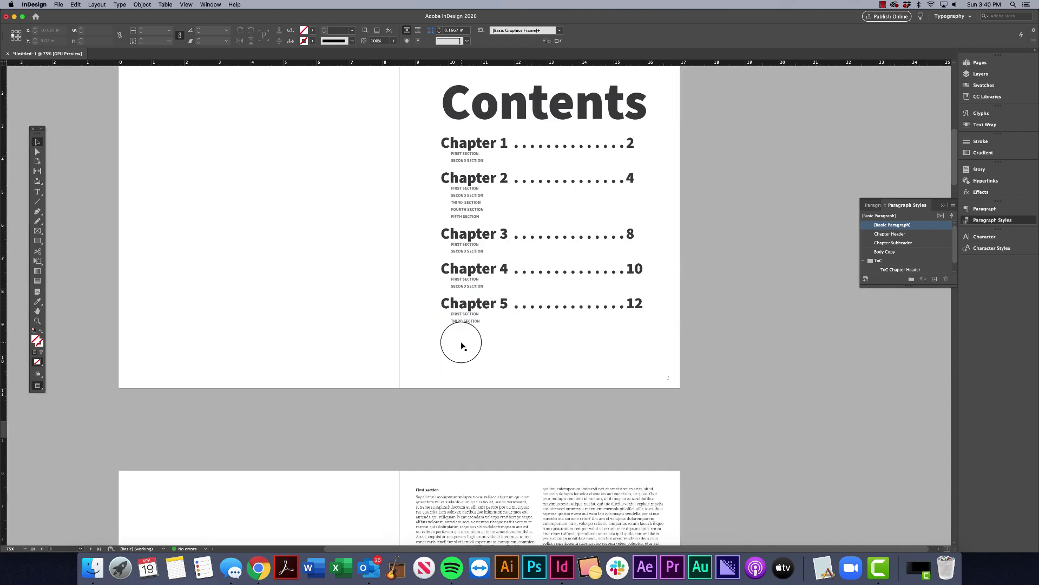
# Apply the Chapter Subheader style to the section heading on page 13 of Chapter 5
pyautogui.click(980, 62)
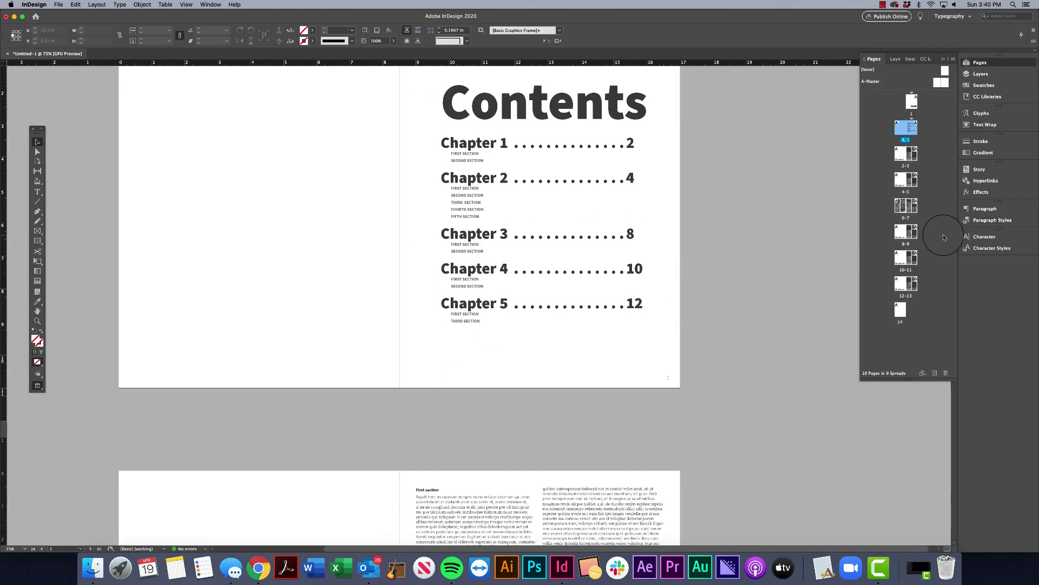
pyautogui.doubleClick(912, 283)
pyautogui.doubleClick(563, 158)
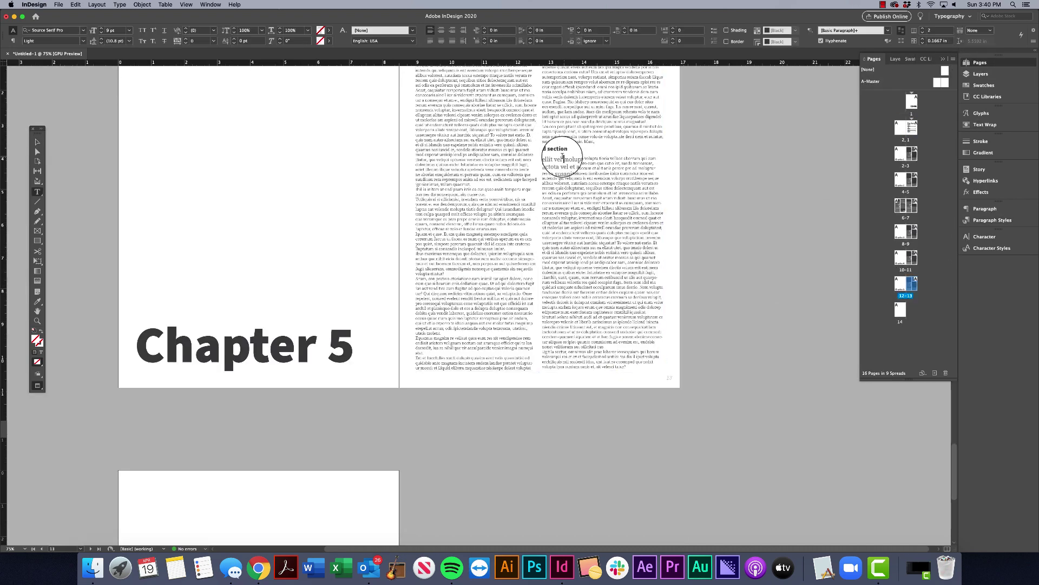
pyautogui.press('super+alt+1')
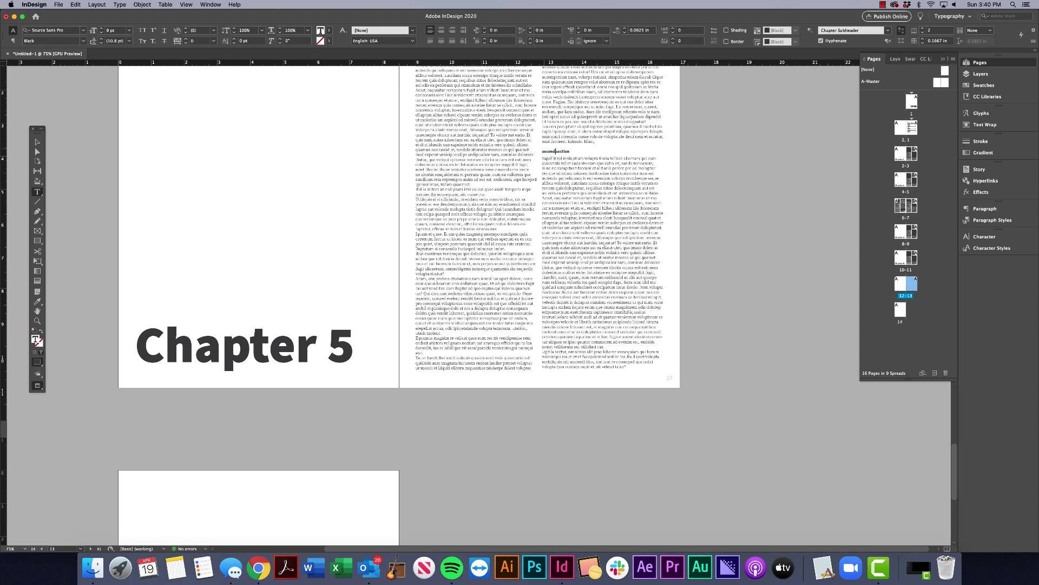
# Return to the Contents page and run Layout > Update Table of Contents
pyautogui.doubleClick(906, 128)
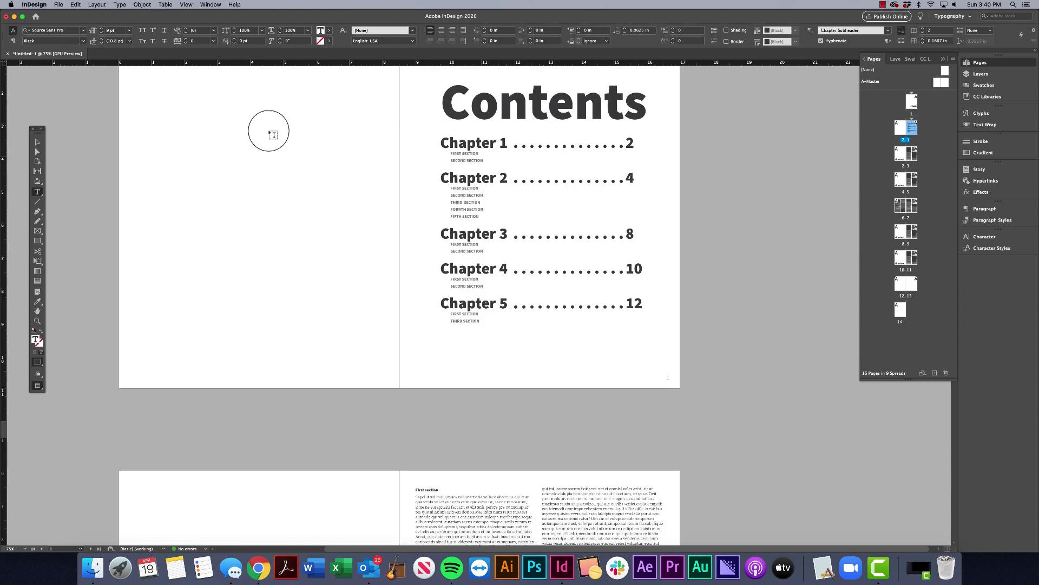
pyautogui.click(38, 142)
pyautogui.click(475, 174)
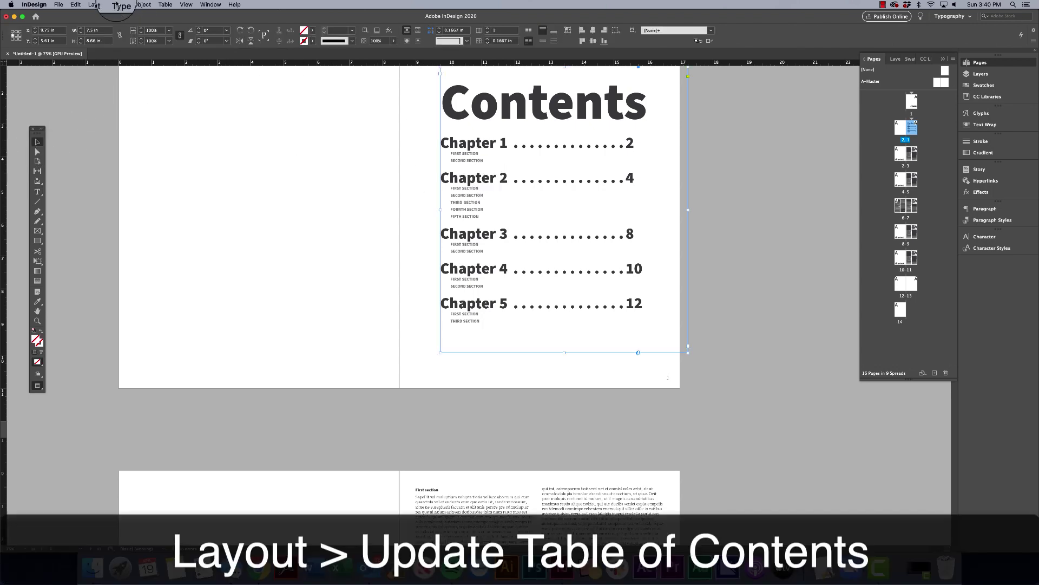
pyautogui.click(97, 5)
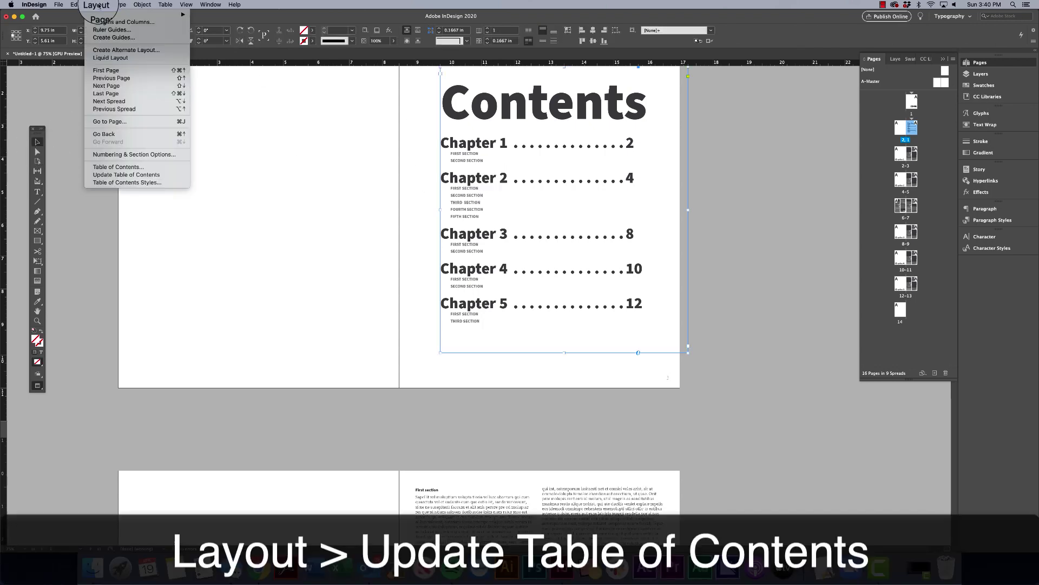
pyautogui.click(135, 175)
pyautogui.click(591, 315)
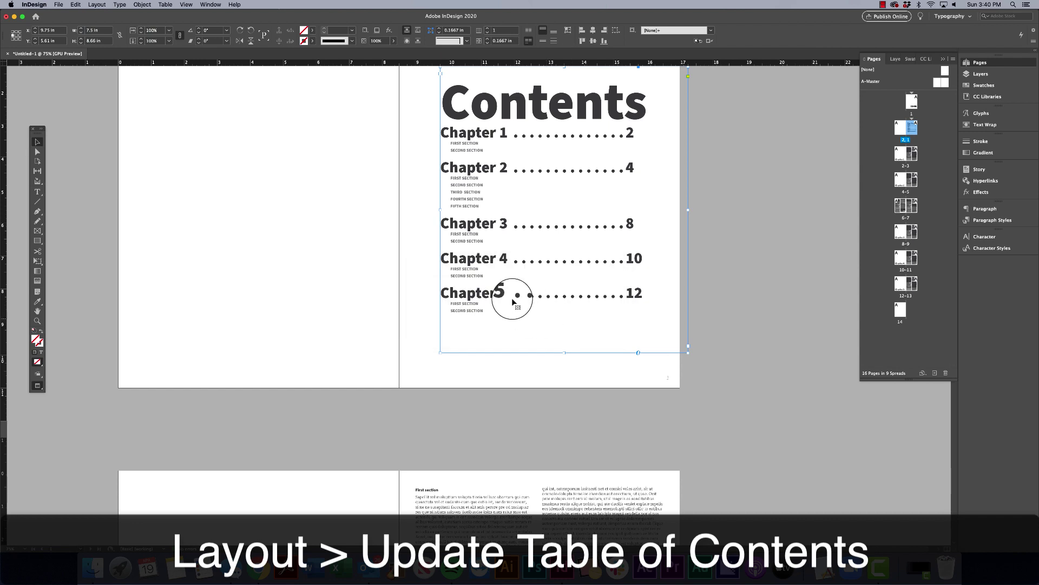
pyautogui.doubleClick(500, 301)
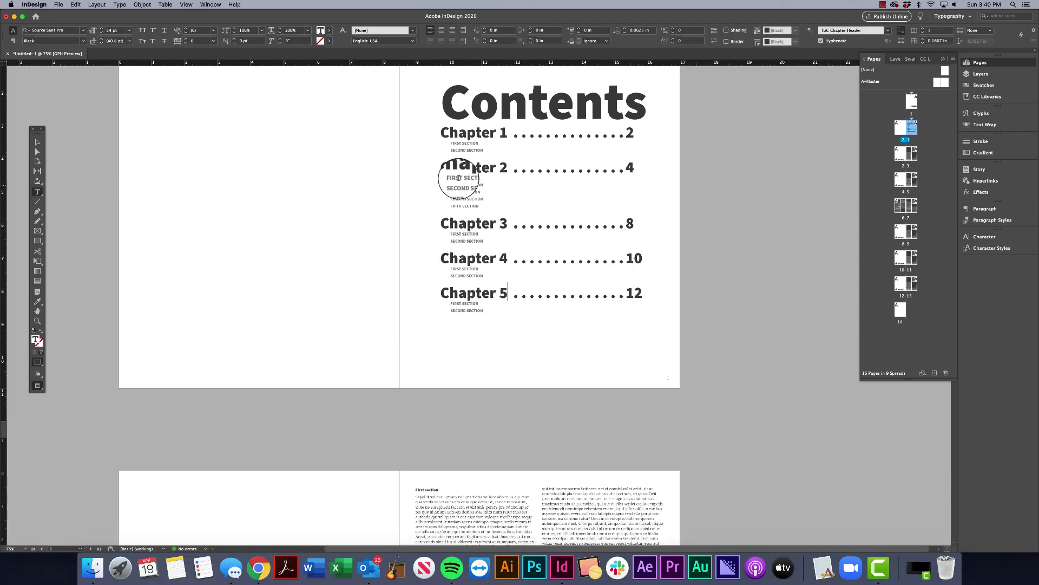
# Colour Chapter 1's FIRST SECTION subentry with the C=100 cyan swatch
pyautogui.moveTo(484, 143); pyautogui.dragTo(449, 144)
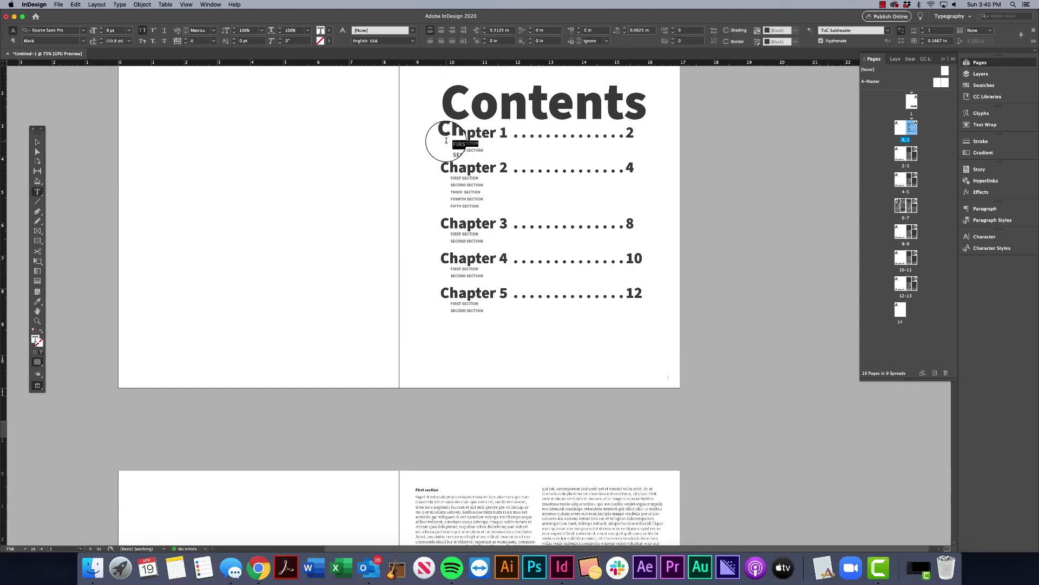
pyautogui.click(329, 31)
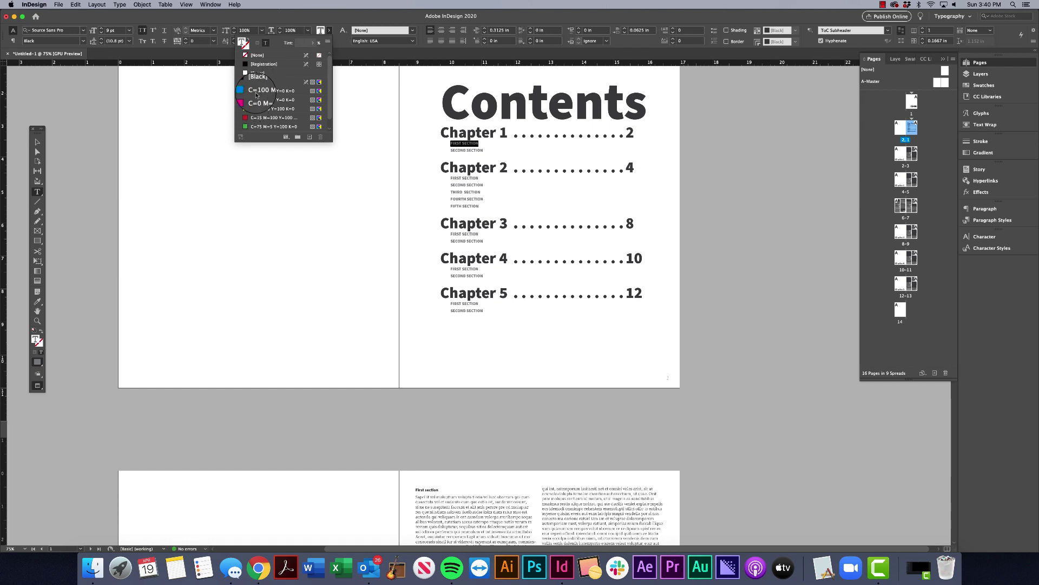
pyautogui.click(256, 95)
# Redefine ToC Subheader with cyan then undo it, and shrink Chapter 1's dotted leader and page number
pyautogui.moveTo(474, 144); pyautogui.dragTo(462, 144)
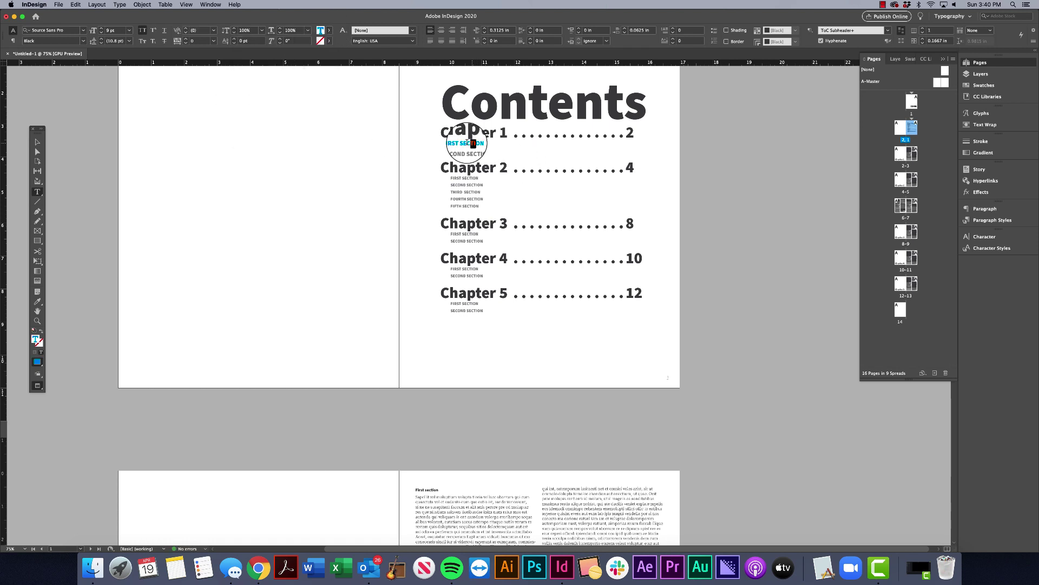
pyautogui.click(988, 220)
pyautogui.rightClick(903, 269)
pyautogui.click(920, 300)
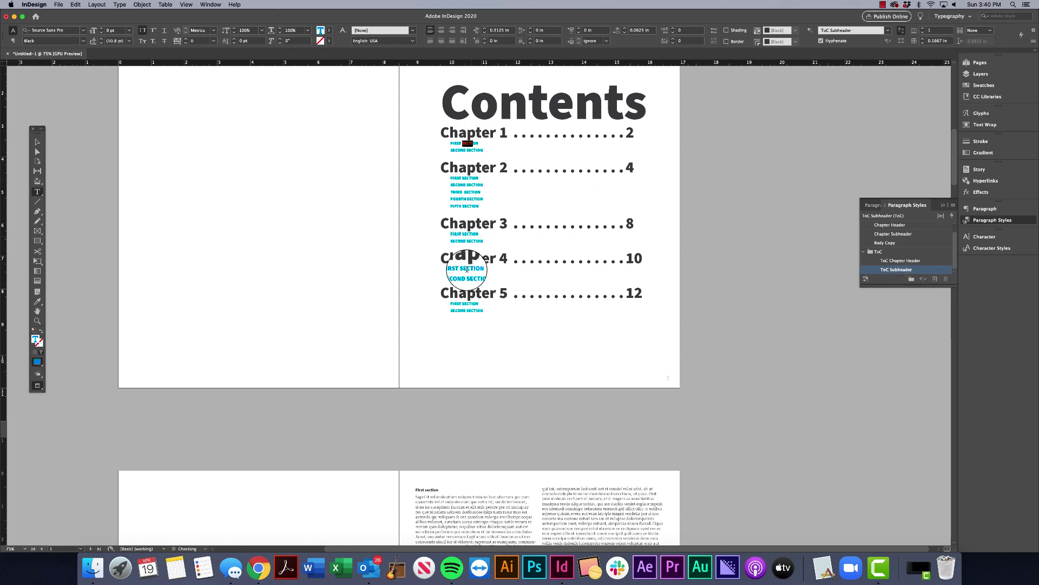
pyautogui.press('cmd+z')
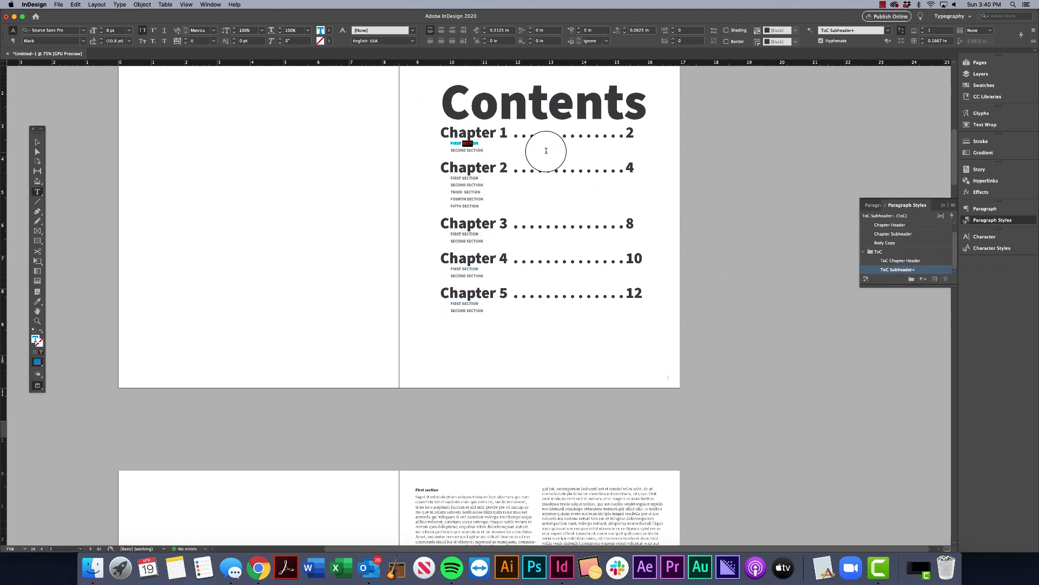
pyautogui.moveTo(561, 136); pyautogui.dragTo(649, 133)
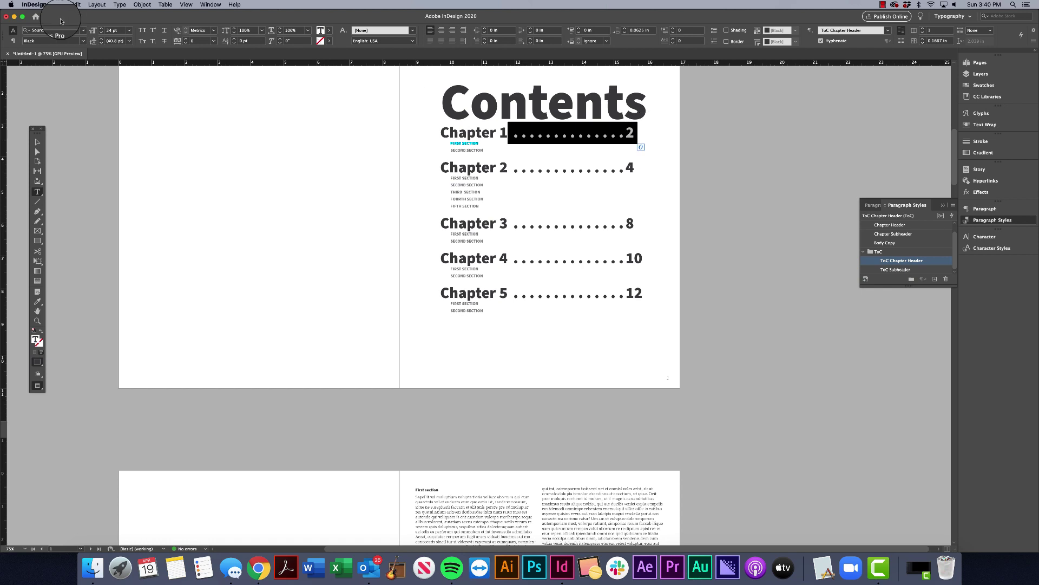
pyautogui.click(100, 34)
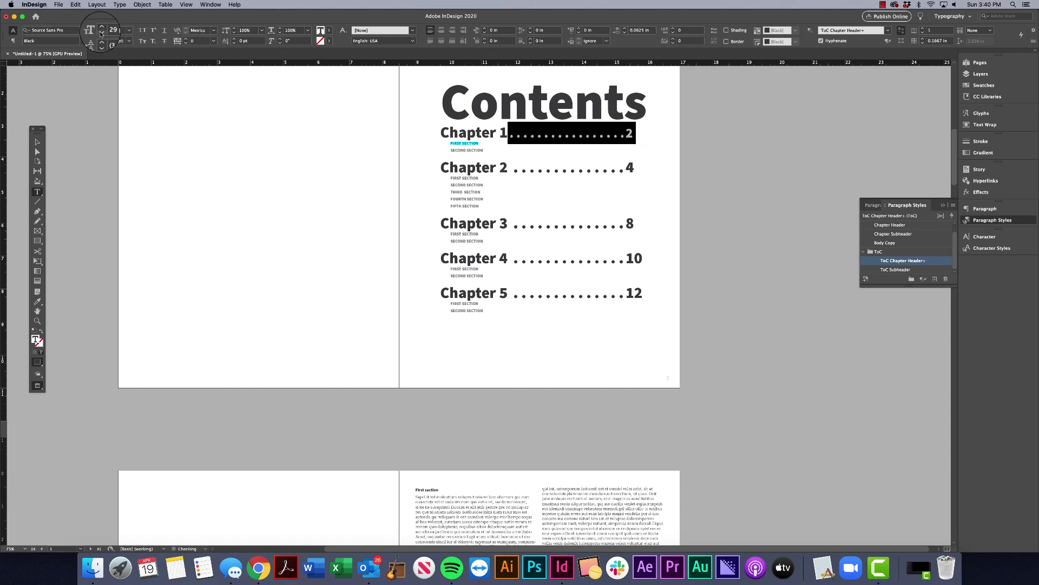
# Zoom out to view the cover and Contents, then zoom back in and scroll to the Chapter 2 spread
pyautogui.press('Escape')
pyautogui.scroll(1, 209, 149)
pyautogui.click(209, 149)
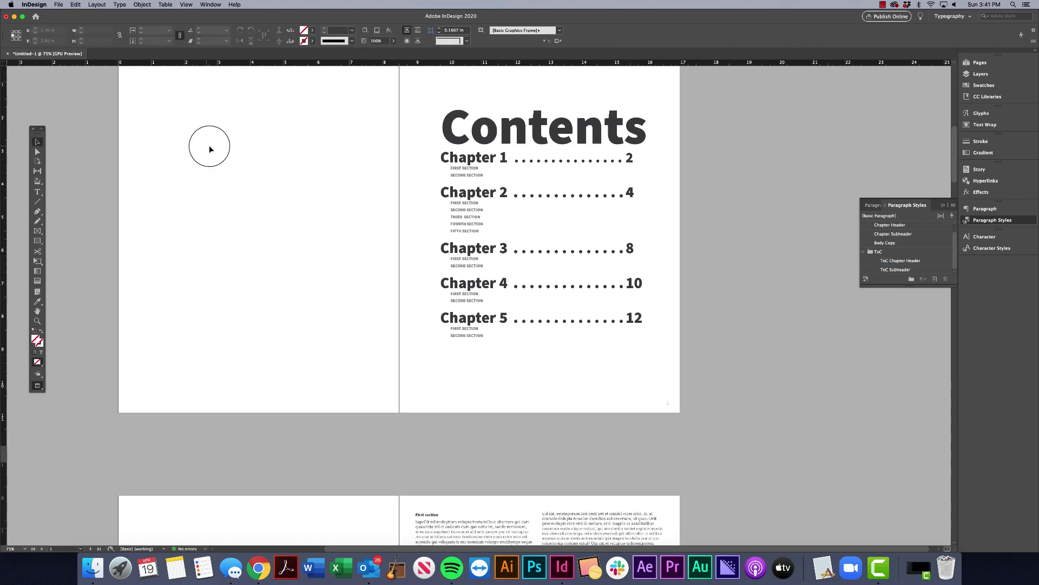
pyautogui.press('cmd+minus')
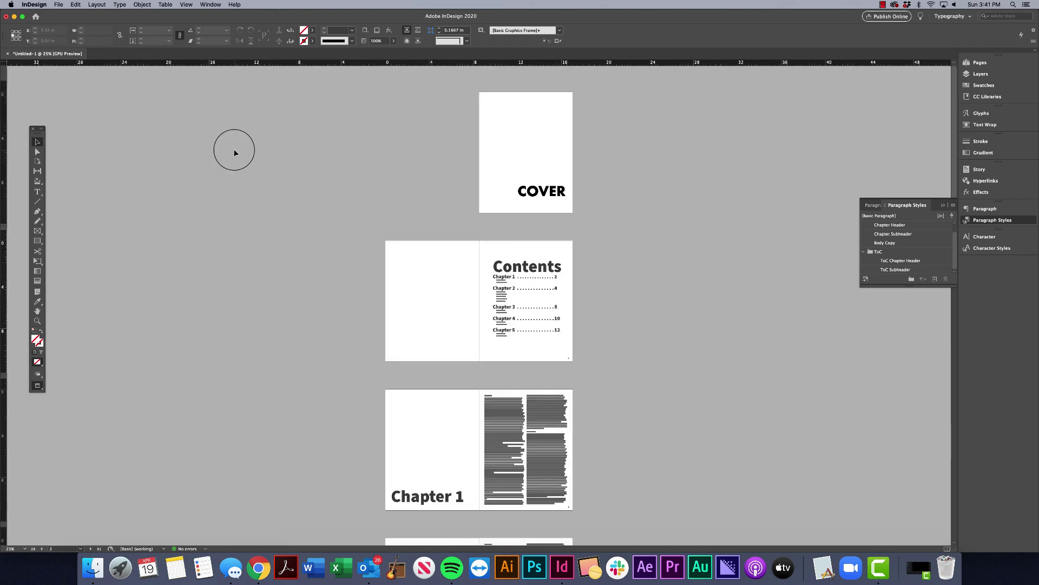
pyautogui.press('cmd+equal')
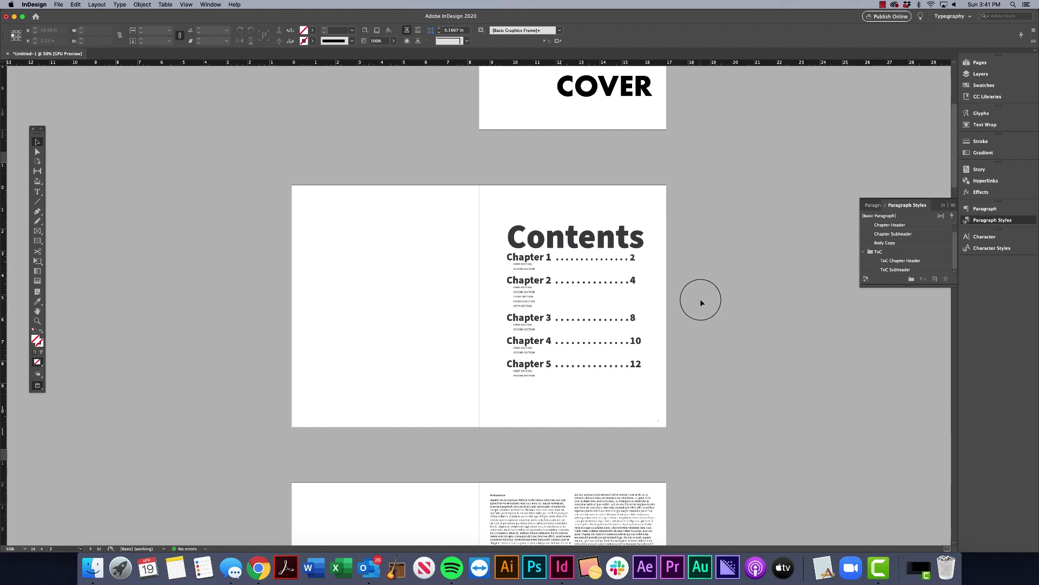
pyautogui.scroll(-10, 700, 301)
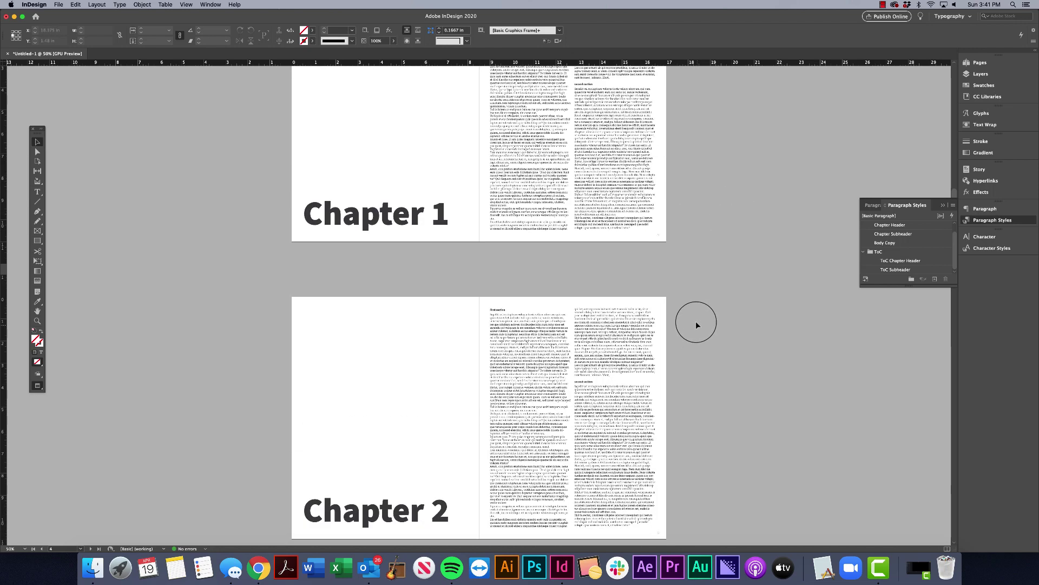
pyautogui.scroll(-3, 696, 322)
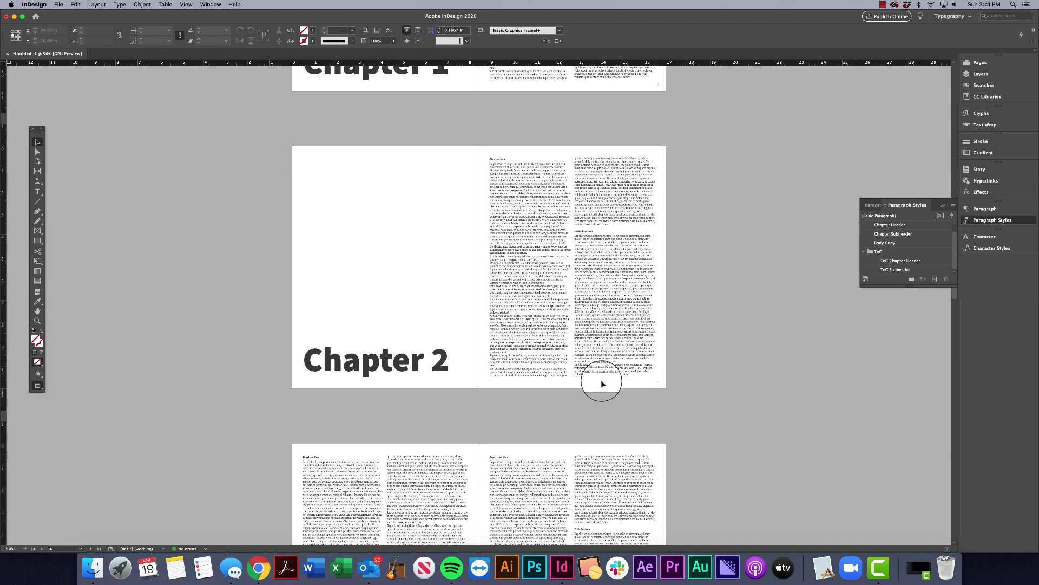